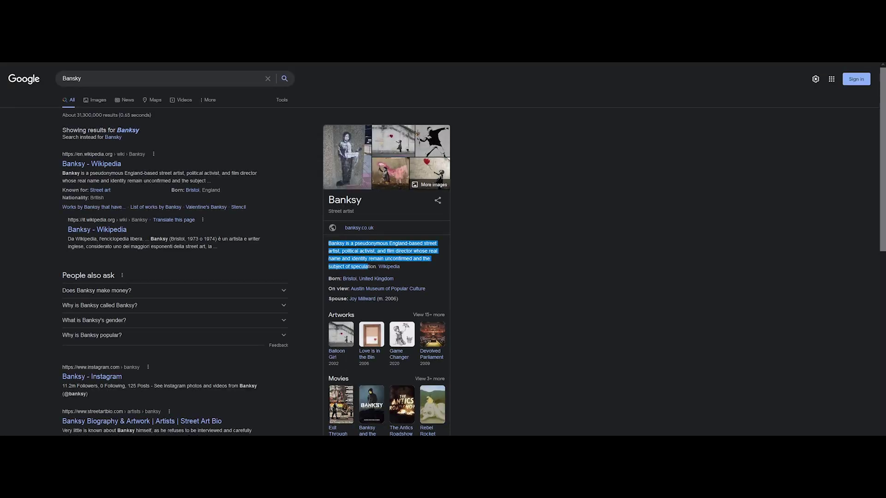
# Step: Examine the Banksy image results, previewing the balloon girl, graffiti area, frisked soldier and "Follow your dreams" artworks for stencil-style inspiration
pyautogui.click(99, 101)
pyautogui.scroll(-2, 471, 203)
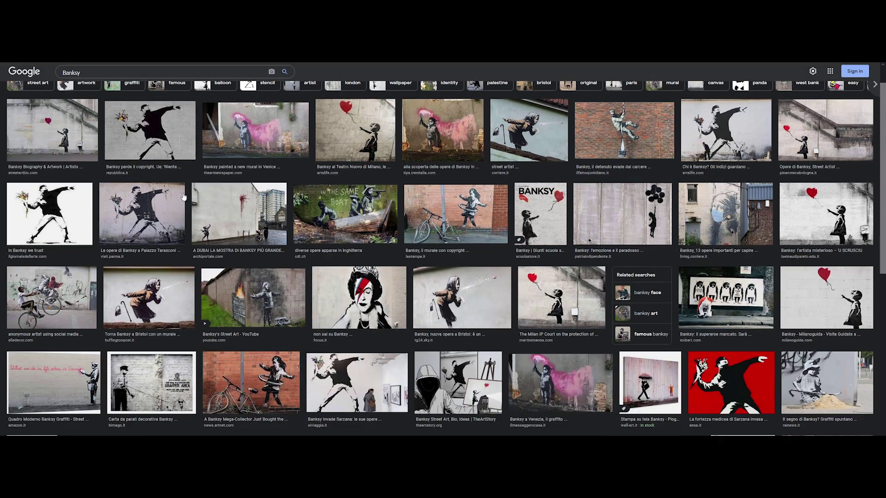
pyautogui.click(535, 182)
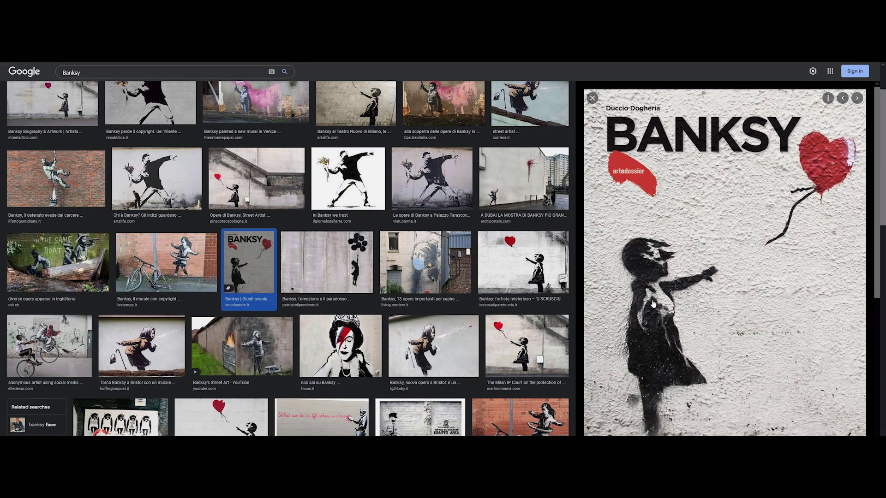
pyautogui.click(417, 262)
pyautogui.click(247, 259)
pyautogui.scroll(-3, 247, 260)
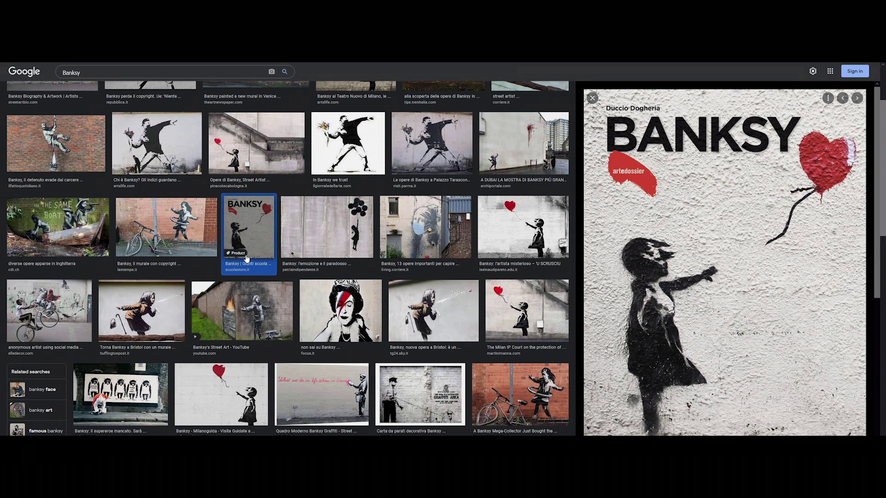
pyautogui.click(417, 321)
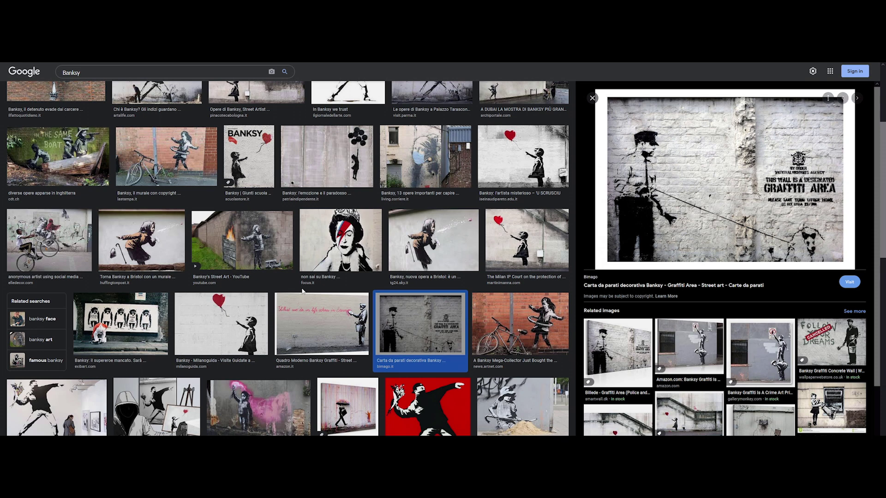
pyautogui.scroll(-5, 306, 283)
pyautogui.click(339, 250)
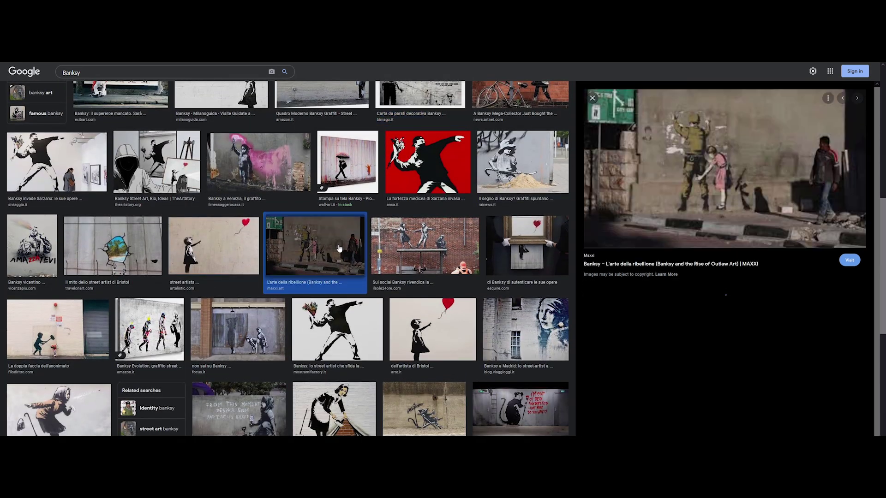
pyautogui.scroll(-3, 339, 249)
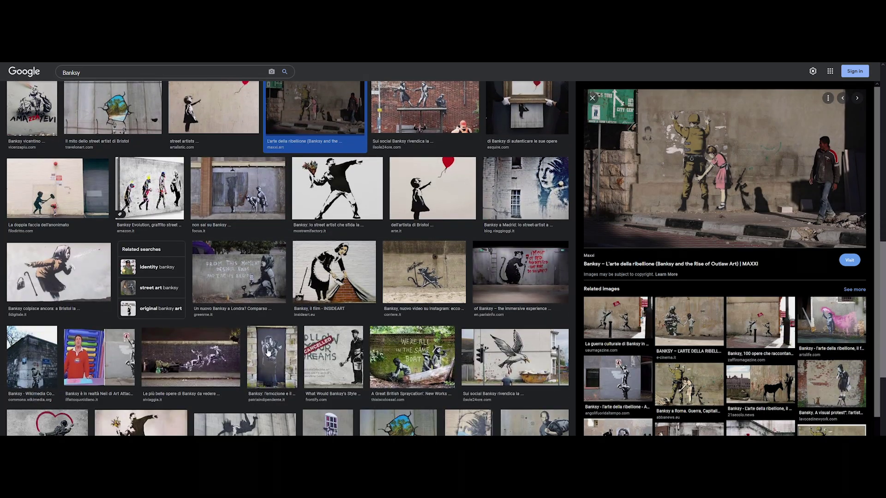
pyautogui.click(269, 353)
pyautogui.click(333, 350)
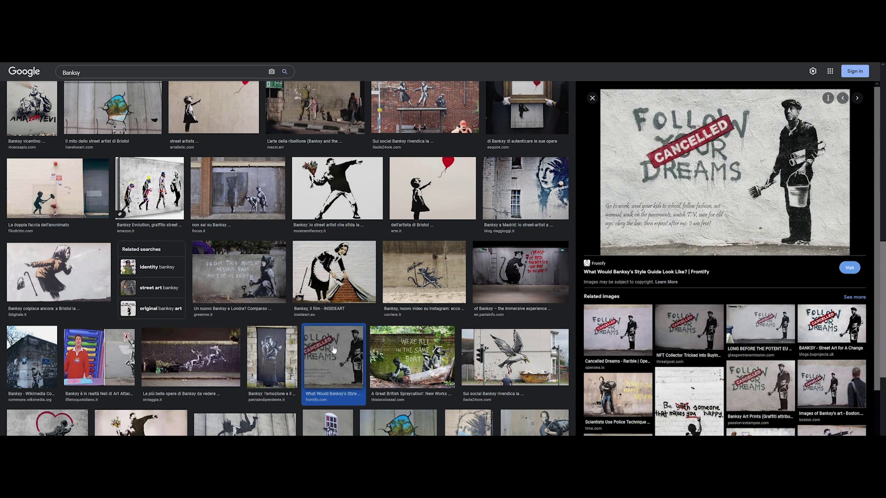
pyautogui.scroll(2, 258, 187)
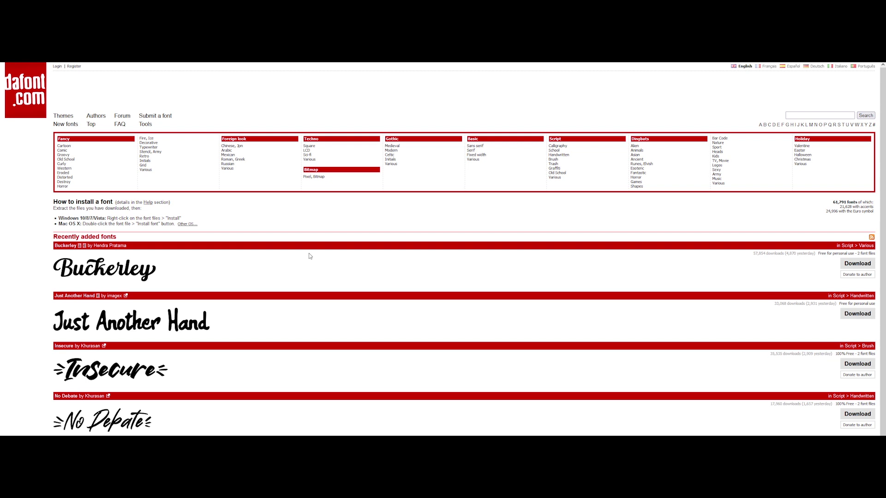
# Step: Examine the handwritten script fonts on dafont.com for a suitable typeface
pyautogui.scroll(-2, 309, 253)
pyautogui.scroll(2, 308, 249)
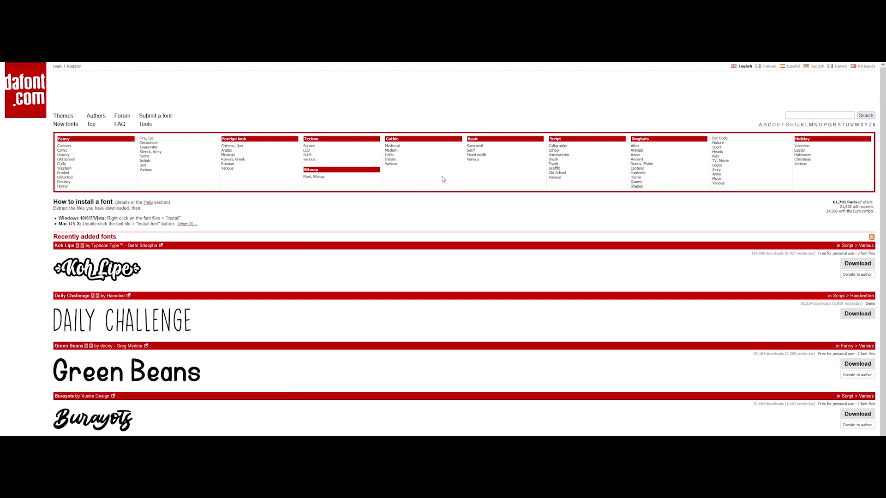
pyautogui.click(562, 155)
pyautogui.scroll(-10, 273, 302)
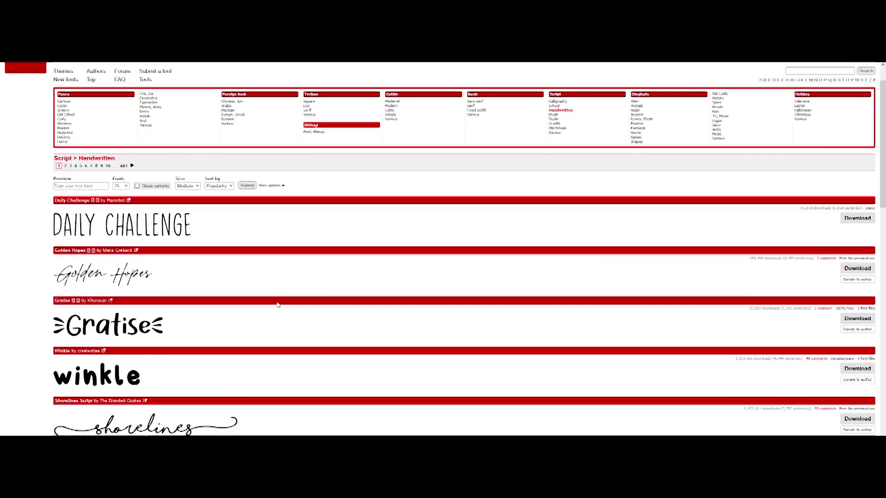
pyautogui.scroll(-10, 273, 301)
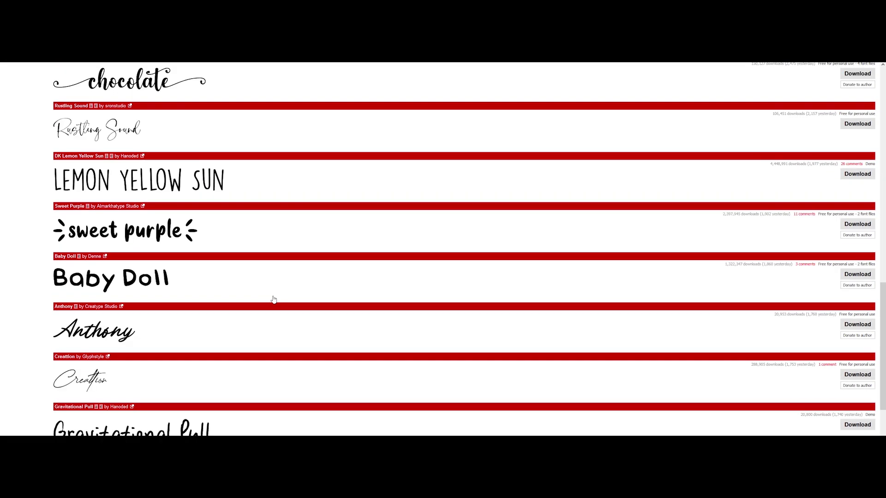
pyautogui.click(132, 408)
pyautogui.scroll(-10, 213, 341)
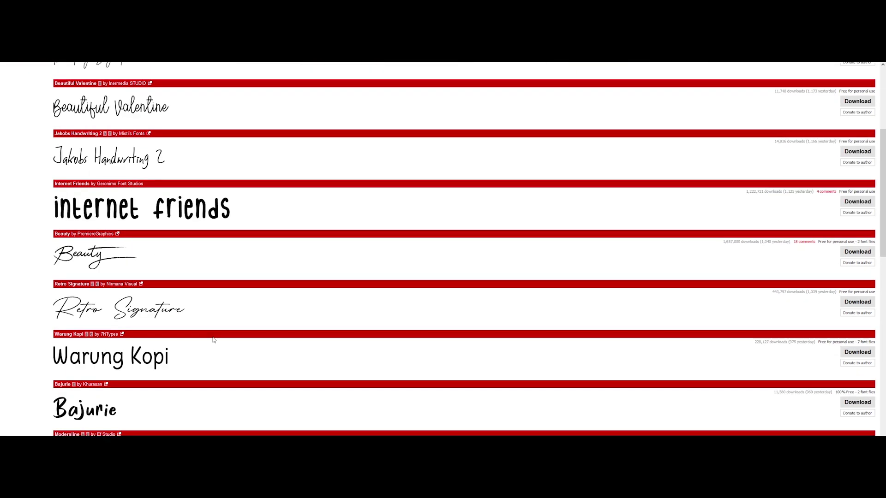
pyautogui.scroll(-3, 213, 341)
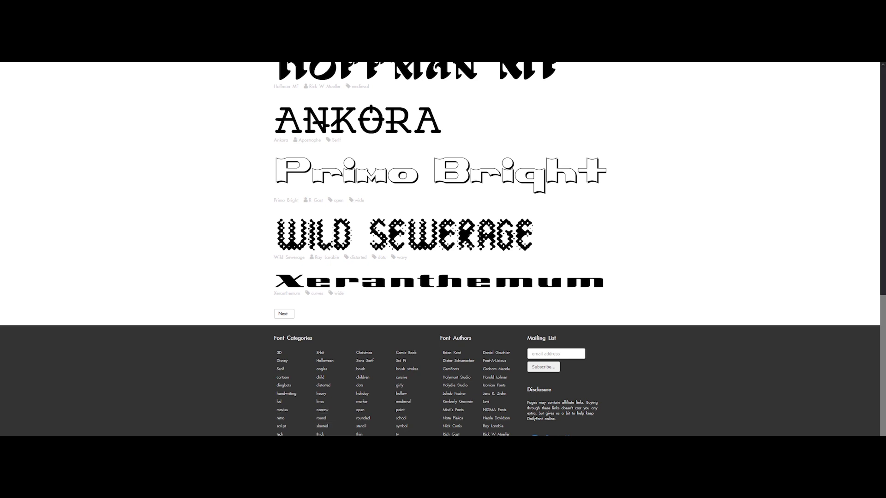
# Step: Find the Skate Brand typeface among the stencil fonts on DailyFont and download it
pyautogui.click(361, 426)
pyautogui.scroll(-10, 222, 317)
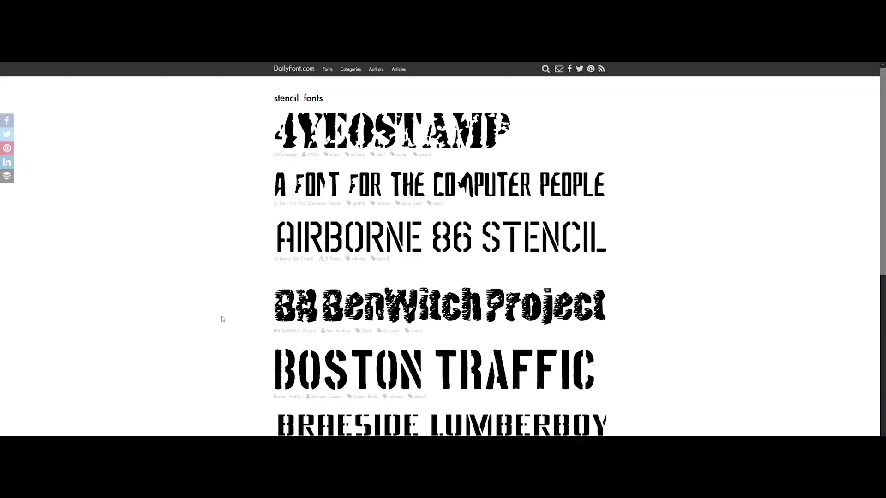
pyautogui.click(284, 385)
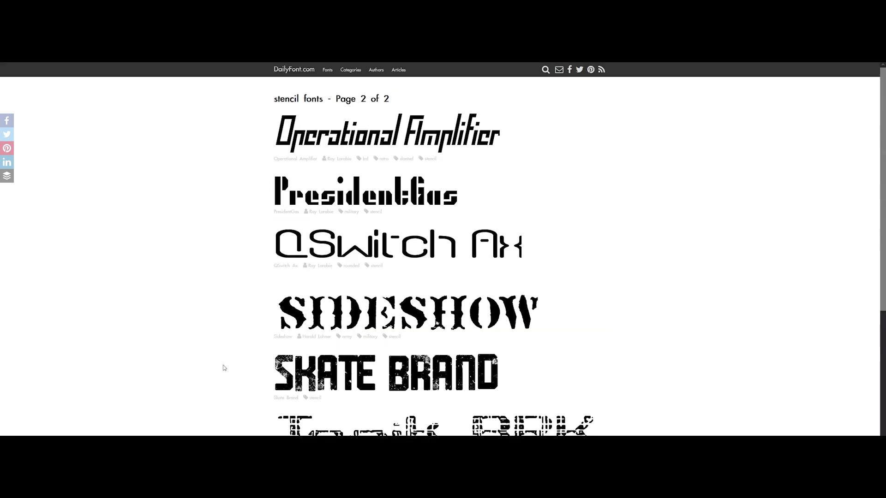
pyautogui.scroll(-3, 224, 360)
pyautogui.click(333, 311)
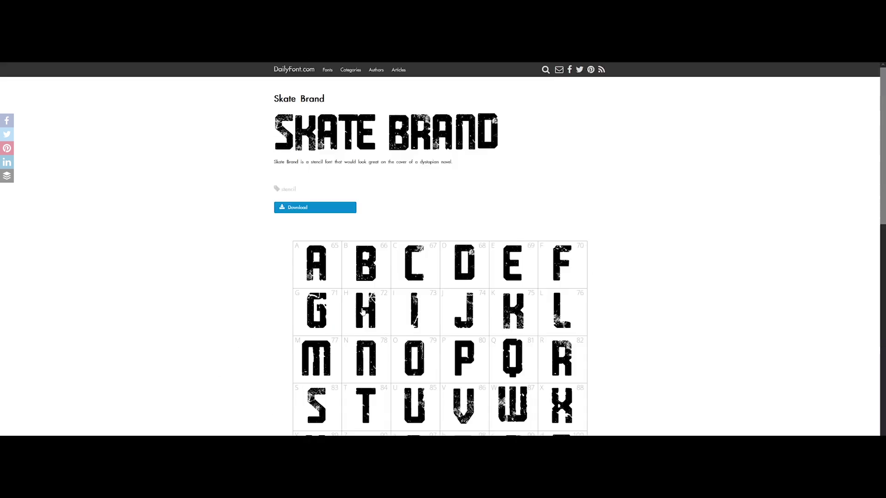
pyautogui.scroll(-6, 259, 311)
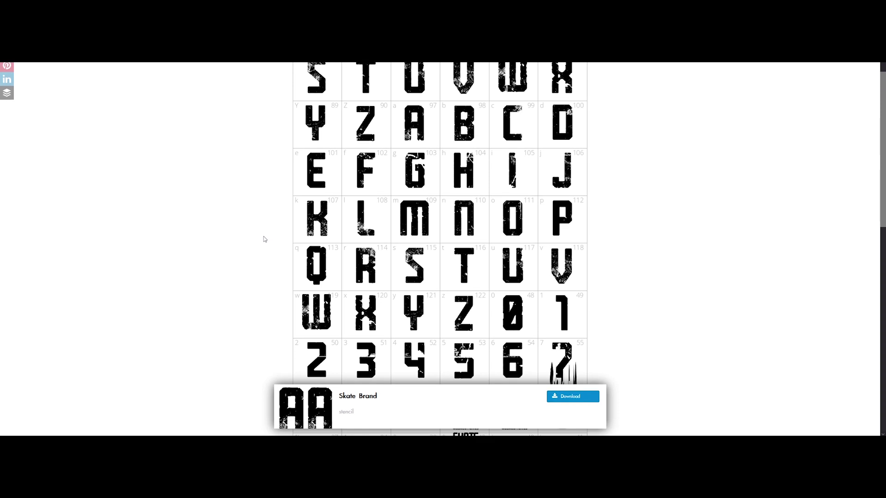
pyautogui.click(567, 398)
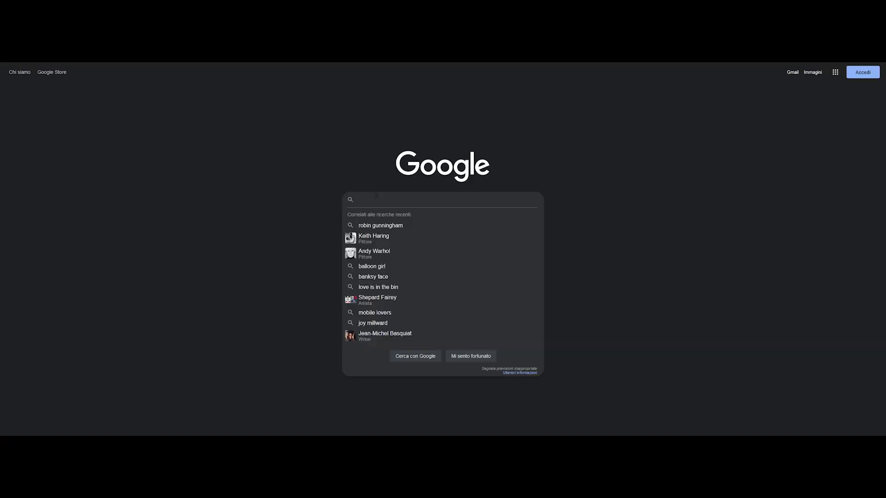
# Step: Search Google Images for "eyes crying vectorial" and save the black-and-white drawing of a pair of crying eyes
pyautogui.write('eyes crying vectorial')
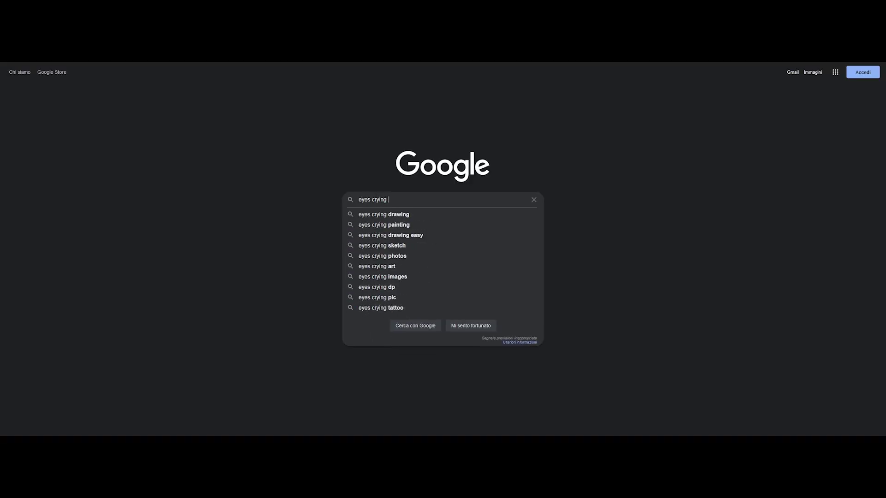
pyautogui.press('Return')
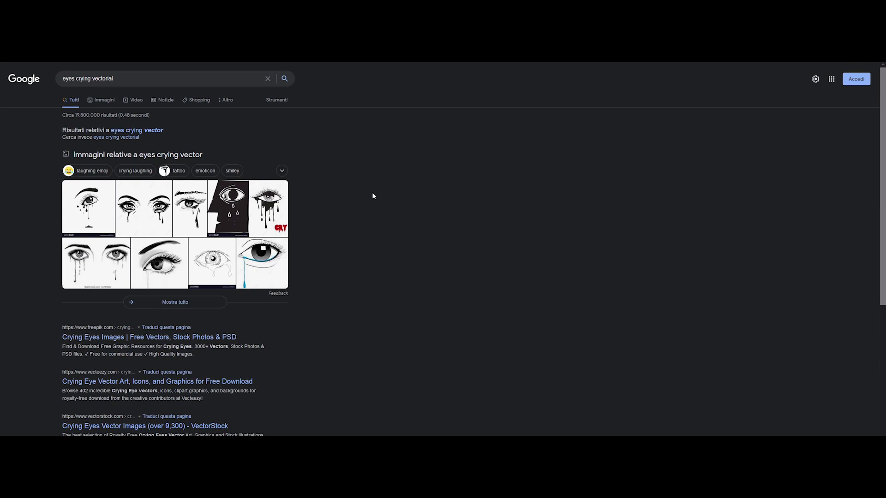
pyautogui.click(97, 104)
pyautogui.scroll(-3, 134, 218)
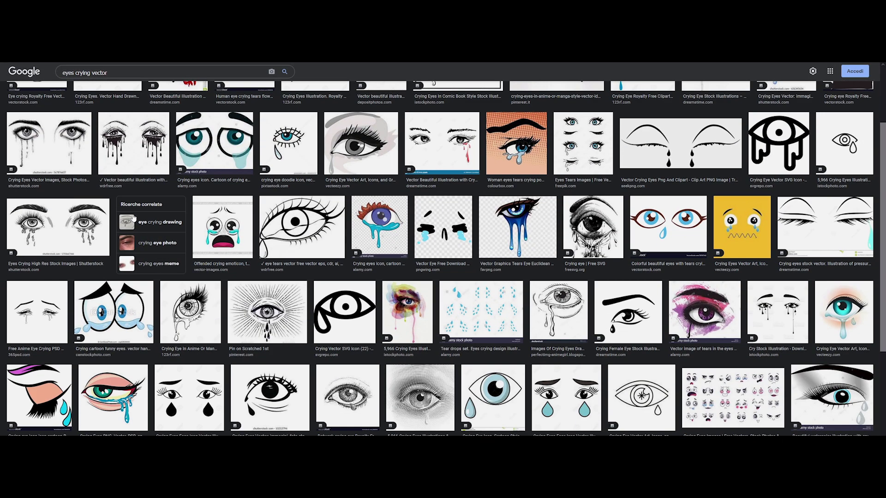
pyautogui.scroll(3, 134, 218)
pyautogui.click(115, 169)
pyautogui.rightClick(681, 217)
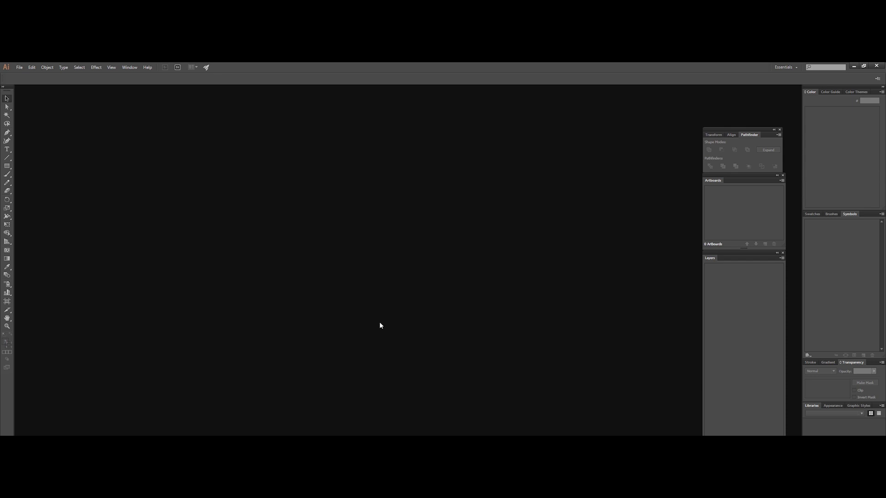
# Step: In an Illustrator document, set the two-line text "BIG BROTHER IS WATCHING YOU" in the Skate Brand font
pyautogui.click(20, 68)
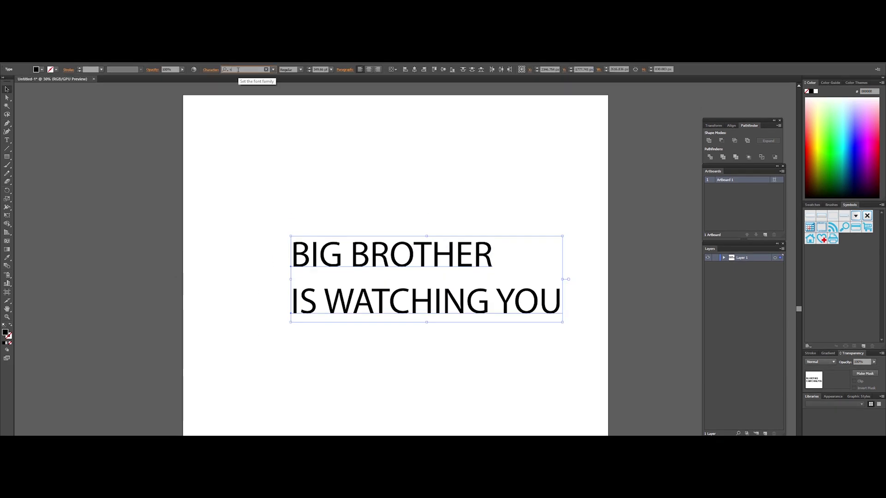
pyautogui.write('kate')
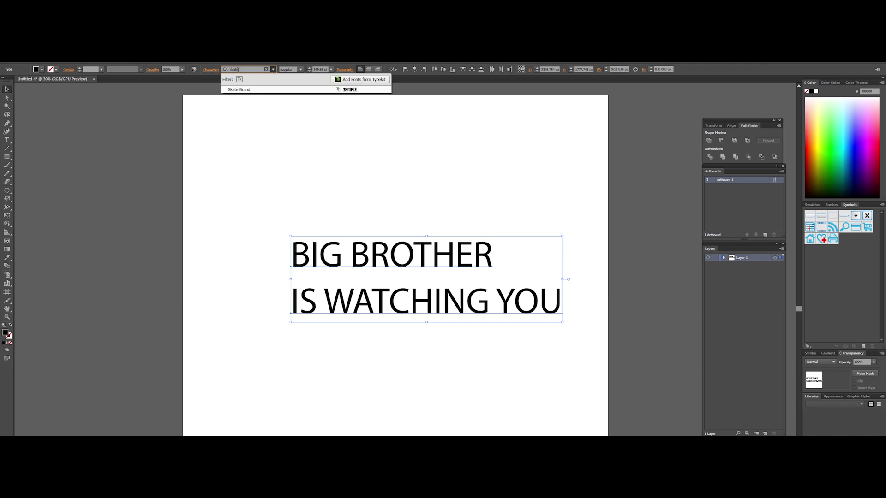
pyautogui.click(254, 90)
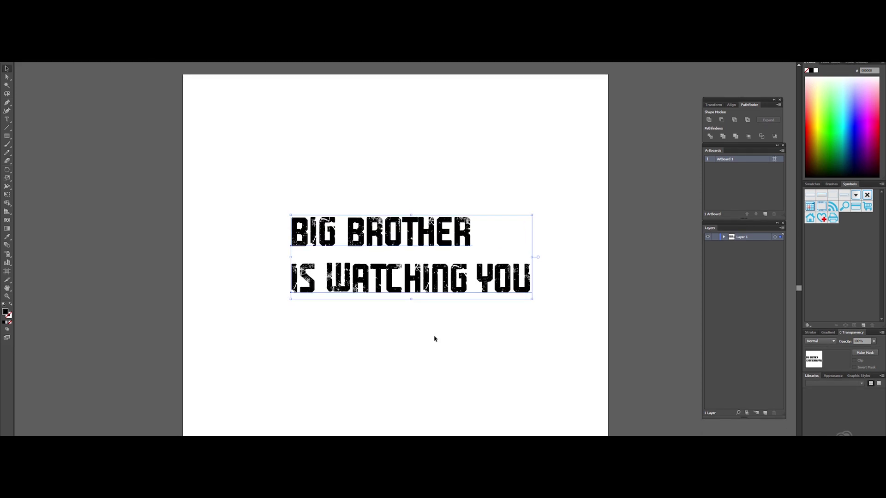
# Step: Widen the letter spacing of the "BIG BROTHER" line and enlarge it across most of the artboard's width
pyautogui.click(433, 353)
pyautogui.click(432, 245)
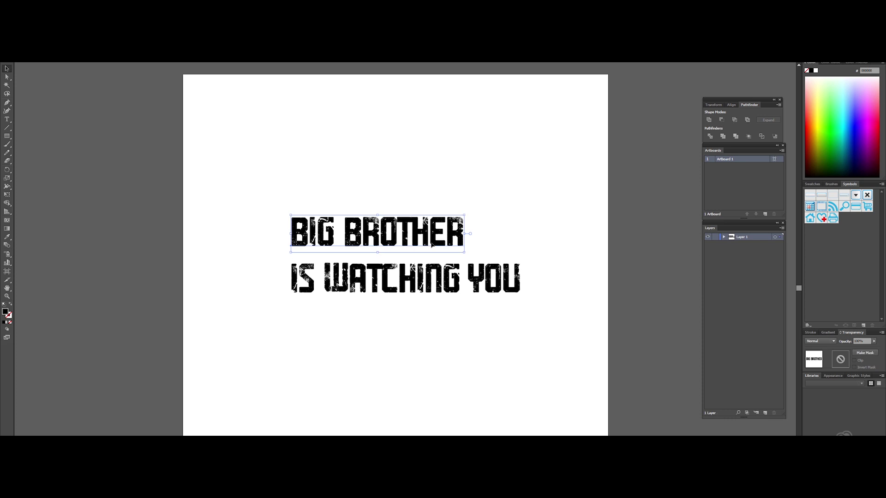
pyautogui.hotkey('alt', 'Right')
pyautogui.hotkey('alt', 'Right')
pyautogui.moveTo(368, 181); pyautogui.dragTo(535, 332)
pyautogui.click(553, 196)
pyautogui.click(472, 235)
pyautogui.moveTo(480, 216); pyautogui.dragTo(572, 196)
pyautogui.moveTo(526, 224); pyautogui.dragTo(481, 224)
pyautogui.moveTo(527, 196); pyautogui.dragTo(570, 188)
# Step: Place "IS WATCHING YOU" directly beneath "BIG BROTHER" and scale it to the same width
pyautogui.moveTo(380, 283); pyautogui.dragTo(337, 283)
pyautogui.moveTo(336, 284); pyautogui.dragTo(337, 265)
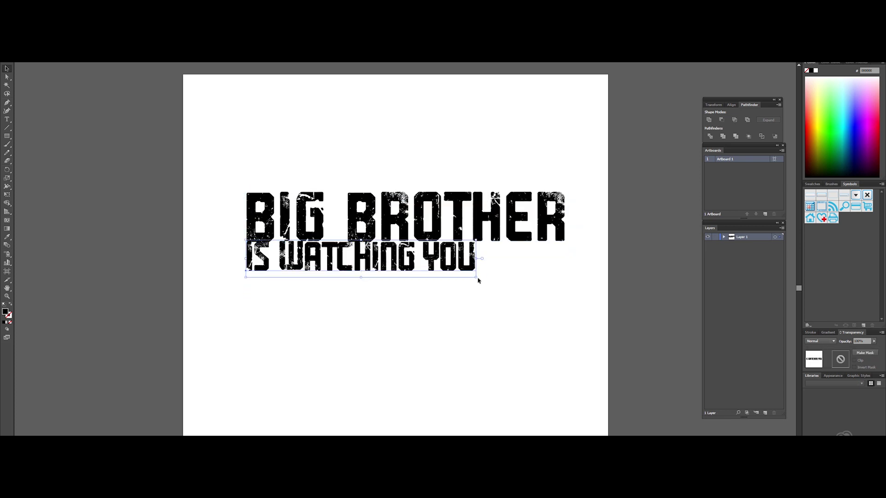
pyautogui.moveTo(477, 280); pyautogui.dragTo(568, 301)
pyautogui.click(548, 322)
# Step: Move both text lines to the lower part of the artboard and convert them to outlines
pyautogui.hotkey('ctrl', 'a')
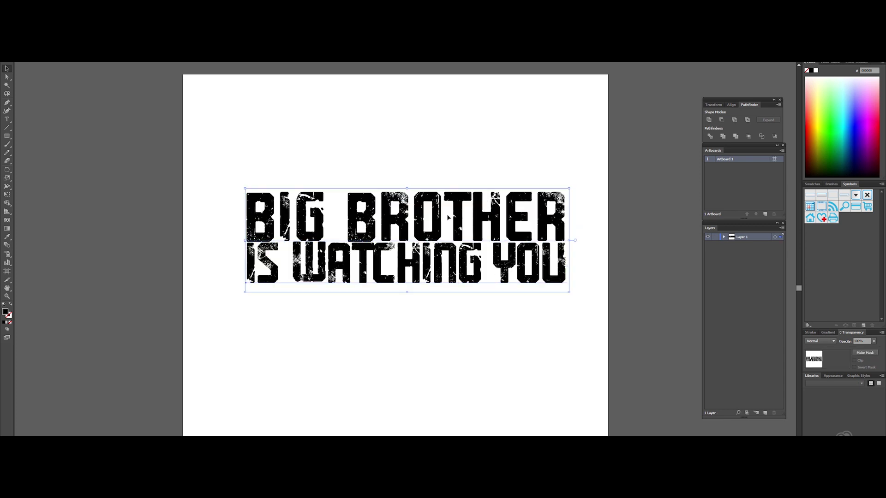
pyautogui.moveTo(447, 217); pyautogui.dragTo(447, 319)
pyautogui.rightClick(469, 319)
pyautogui.click(488, 367)
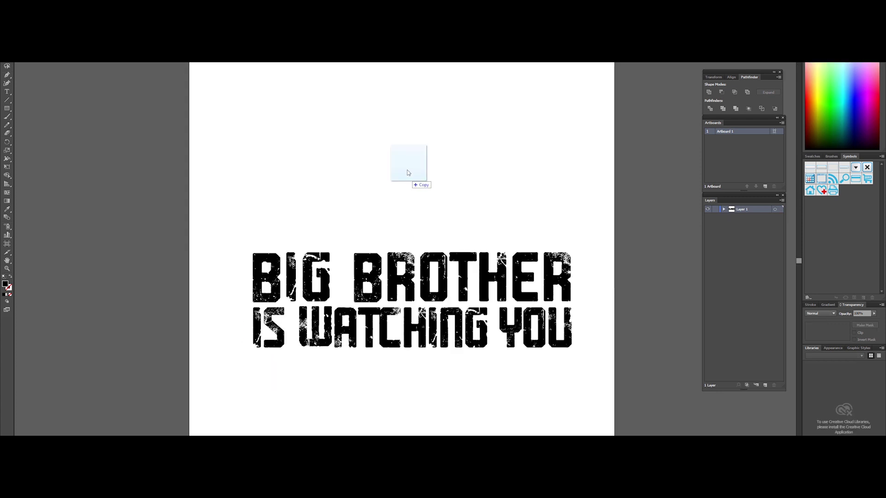
# Step: Place the crying eyes image on the canvas outside the artboard and enlarge it
pyautogui.moveTo(405, 174); pyautogui.dragTo(520, 229)
pyautogui.moveTo(464, 202); pyautogui.dragTo(729, 245)
pyautogui.moveTo(665, 220); pyautogui.dragTo(273, 201)
pyautogui.moveTo(332, 202); pyautogui.dragTo(448, 202)
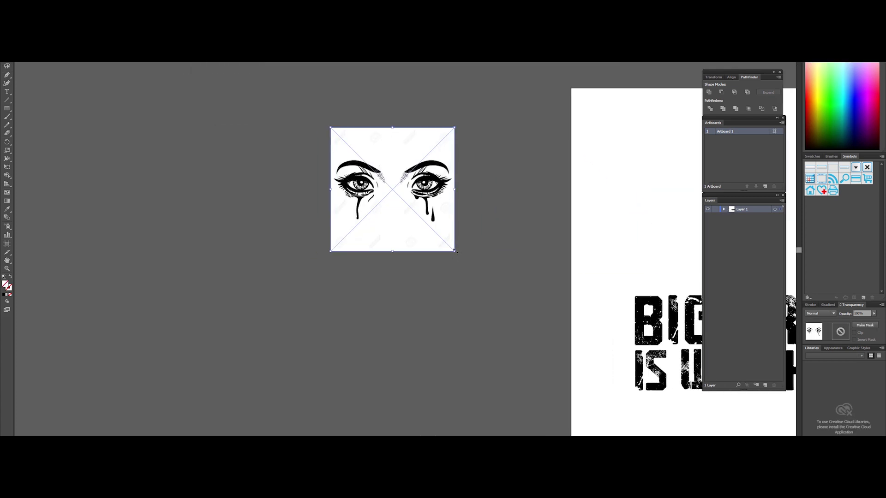
pyautogui.moveTo(562, 300); pyautogui.dragTo(558, 295)
pyautogui.moveTo(501, 206); pyautogui.dragTo(487, 243)
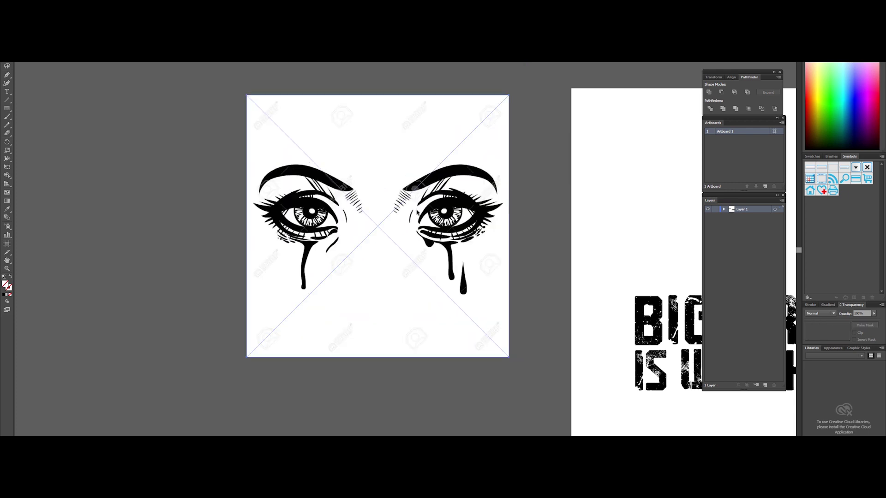
# Step: Convert the crying eyes image to ungrouped vector shapes using Image Trace and Expand
pyautogui.press('f')
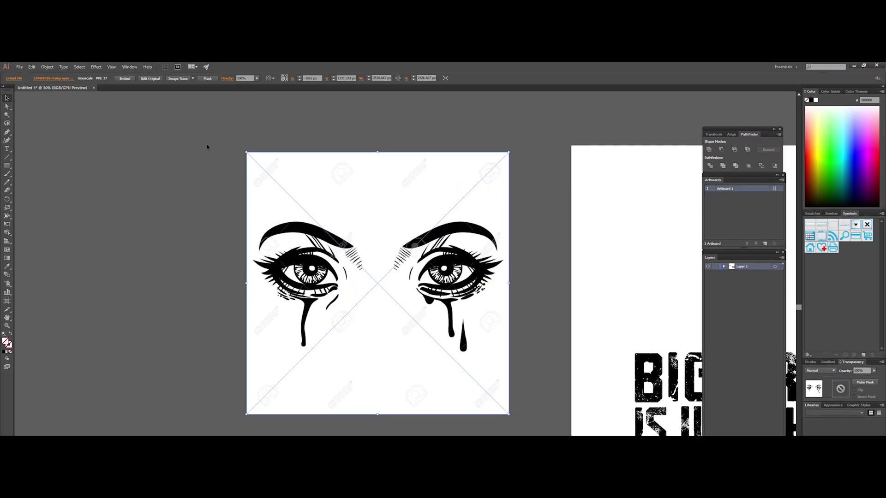
pyautogui.click(177, 78)
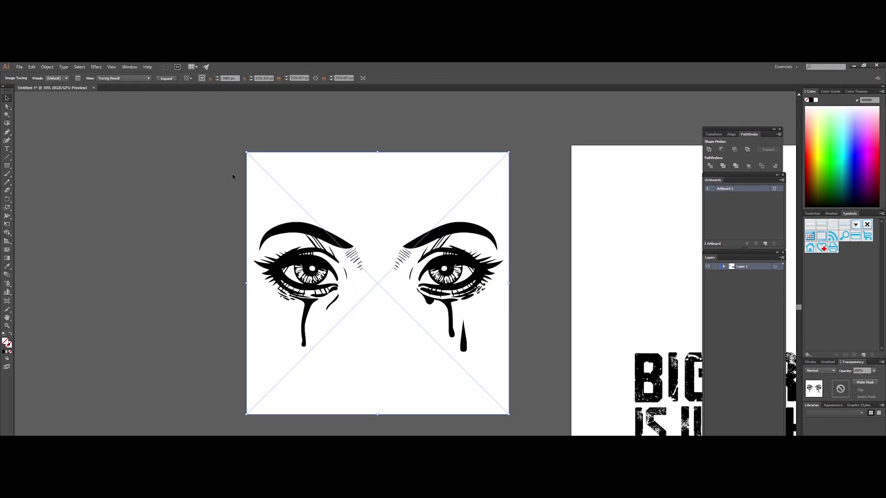
pyautogui.click(165, 79)
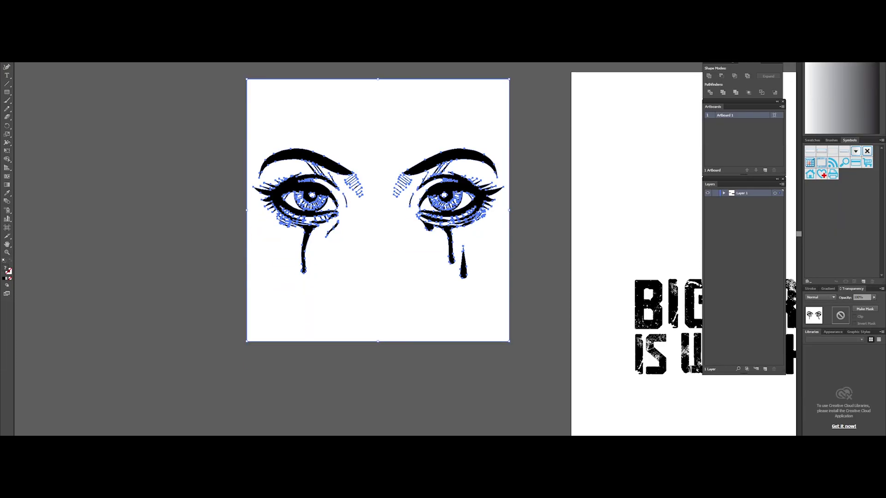
pyautogui.rightClick(320, 111)
pyautogui.click(341, 150)
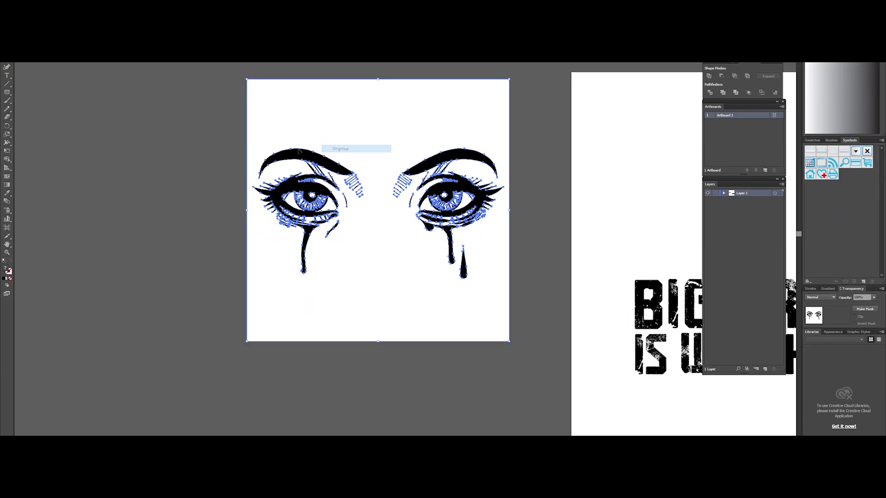
# Step: Release the compound path of the traced white background and delete the background and leftover white shapes around the eyes
pyautogui.click(281, 129)
pyautogui.rightClick(292, 122)
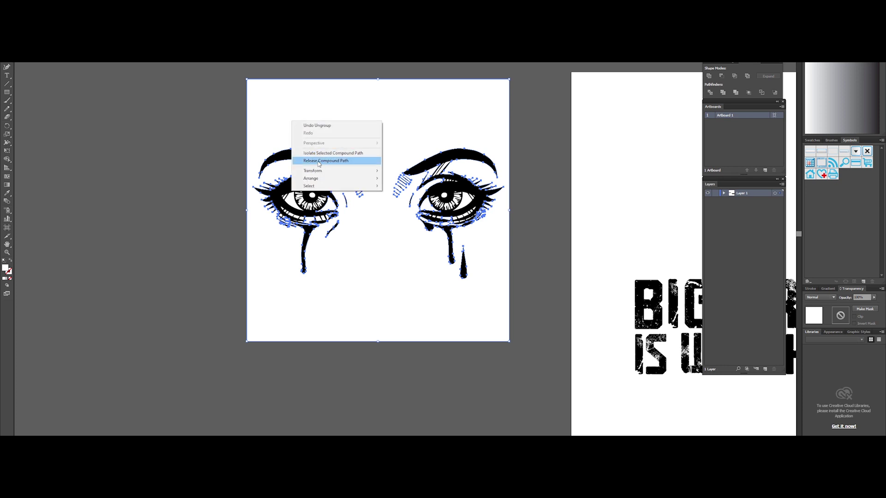
pyautogui.click(319, 162)
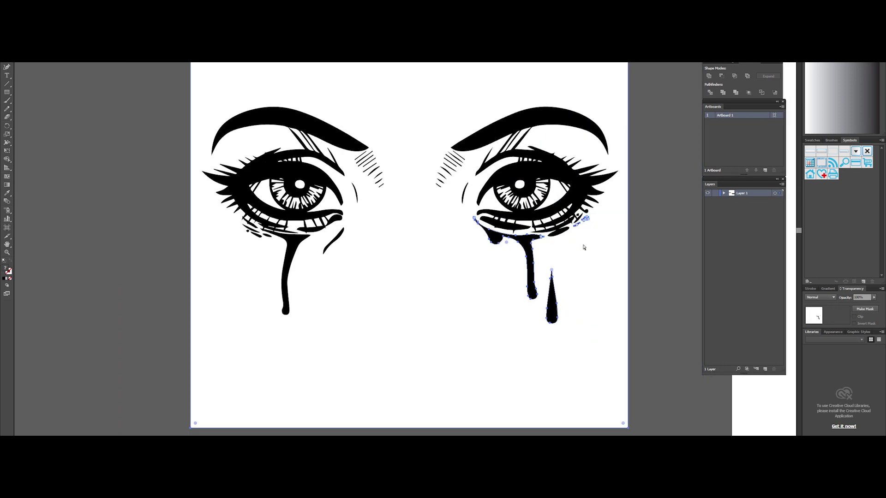
pyautogui.click(586, 201)
pyautogui.hotkey('ctrl', 'shift', '[')
pyautogui.press('Delete')
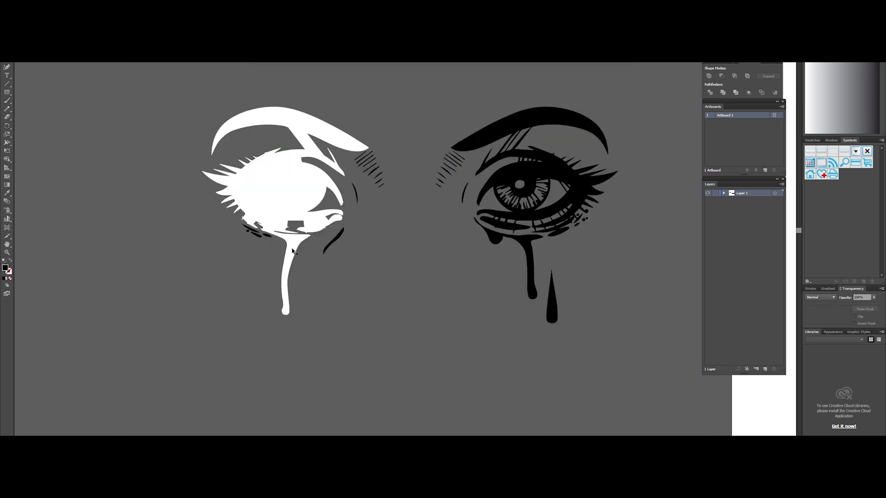
pyautogui.press('Delete')
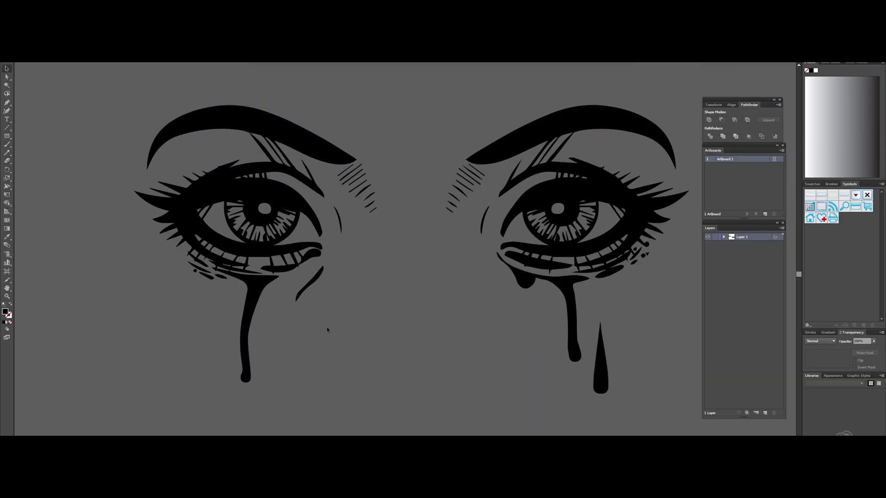
pyautogui.scroll(2, 326, 326)
# Step: Move the cleaned-up crying eyes onto the artboard, directly above the "BIG BROTHER" lettering
pyautogui.moveTo(376, 277); pyautogui.dragTo(431, 320)
pyautogui.scroll(2, 168, 292)
pyautogui.moveTo(168, 291); pyautogui.dragTo(365, 334)
pyautogui.click(414, 276)
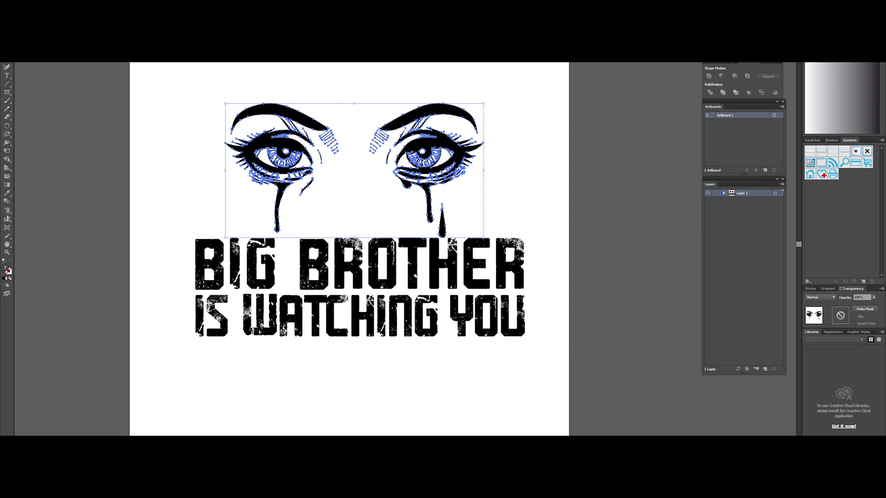
pyautogui.click(546, 168)
# Step: Lower the eyes until the tears overlap "BIG BROTHER", and move the detached teardrop beneath "YOU"
pyautogui.click(478, 256)
pyautogui.keyDown('shift'); pyautogui.click(456, 228); pyautogui.keyUp('shift')
pyautogui.click(546, 185)
pyautogui.moveTo(458, 228); pyautogui.dragTo(461, 246)
pyautogui.doubleClick(459, 251)
pyautogui.moveTo(460, 251); pyautogui.dragTo(460, 341)
pyautogui.doubleClick(540, 353)
# Step: Select all of the artwork and shift it to the middle of the artboard
pyautogui.hotkey('ctrl', 'a')
pyautogui.moveTo(534, 347); pyautogui.dragTo(547, 354)
pyautogui.hotkey('ctrl', '-')
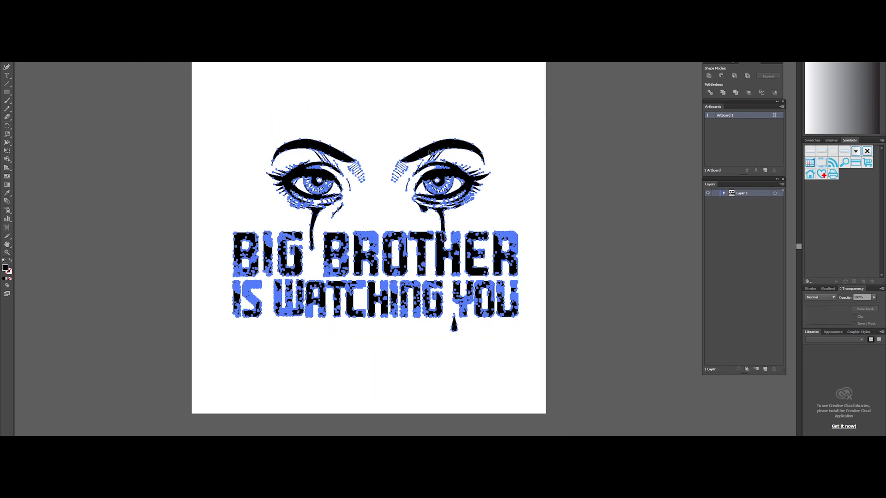
pyautogui.moveTo(429, 153); pyautogui.dragTo(419, 146)
pyautogui.click(161, 118)
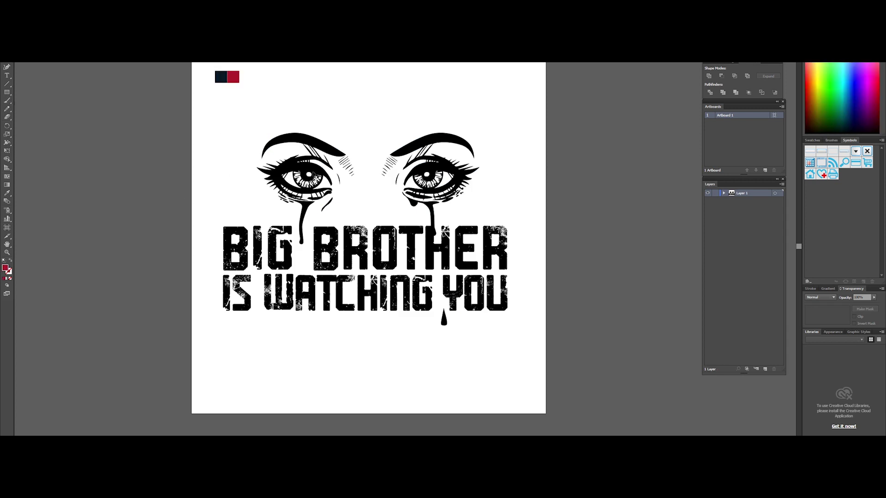
# Step: Recolour the eyes and both text lines with the dark navy sampled from the colour reference using the Eyedropper
pyautogui.moveTo(196, 124); pyautogui.dragTo(511, 324)
pyautogui.click(7, 193)
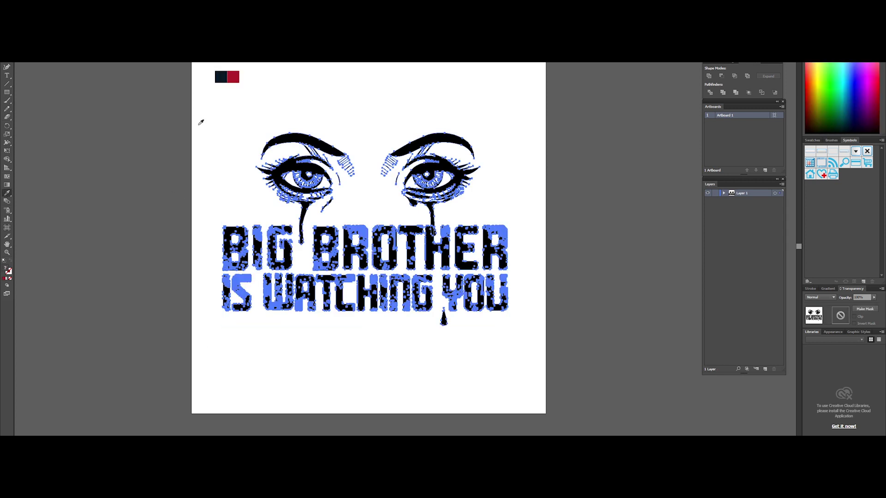
pyautogui.click(221, 76)
pyautogui.click(176, 178)
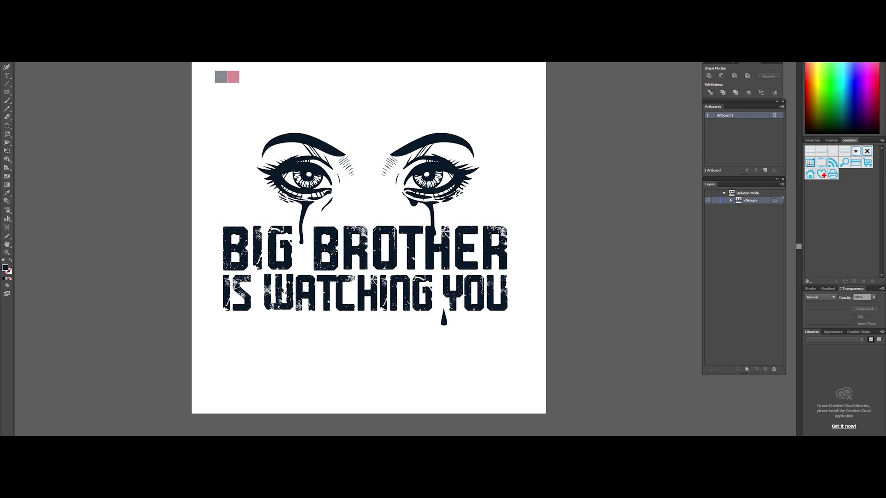
# Step: Recolour only the "IS WATCHING YOU" line with the red sampled from the colour reference
pyautogui.doubleClick(282, 290)
pyautogui.click(8, 194)
pyautogui.click(230, 78)
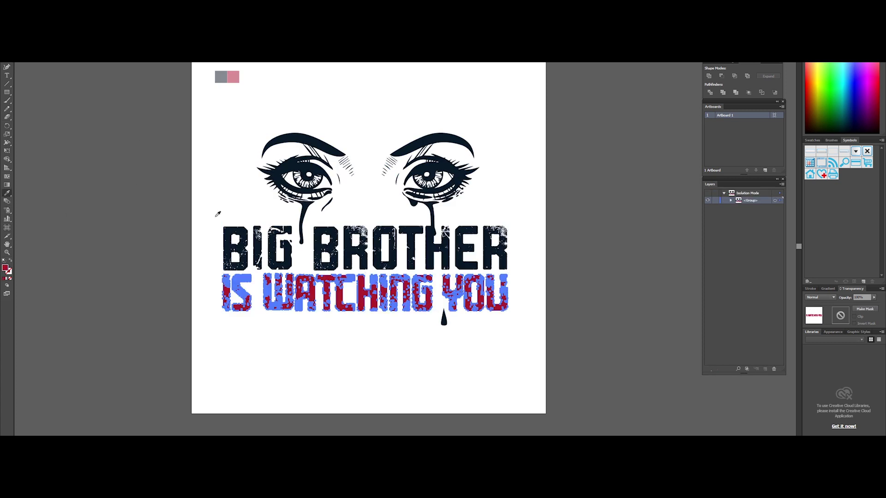
pyautogui.press('v')
pyautogui.doubleClick(219, 232)
# Step: Isolate the tears and the detached teardrop and recolour them with the red from the colour reference
pyautogui.doubleClick(444, 320)
pyautogui.click(443, 319)
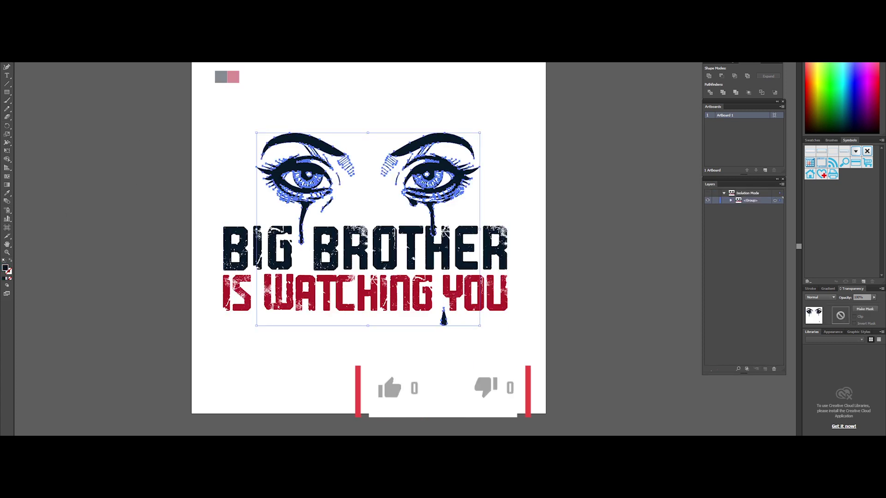
pyautogui.doubleClick(444, 317)
pyautogui.click(8, 194)
pyautogui.click(233, 77)
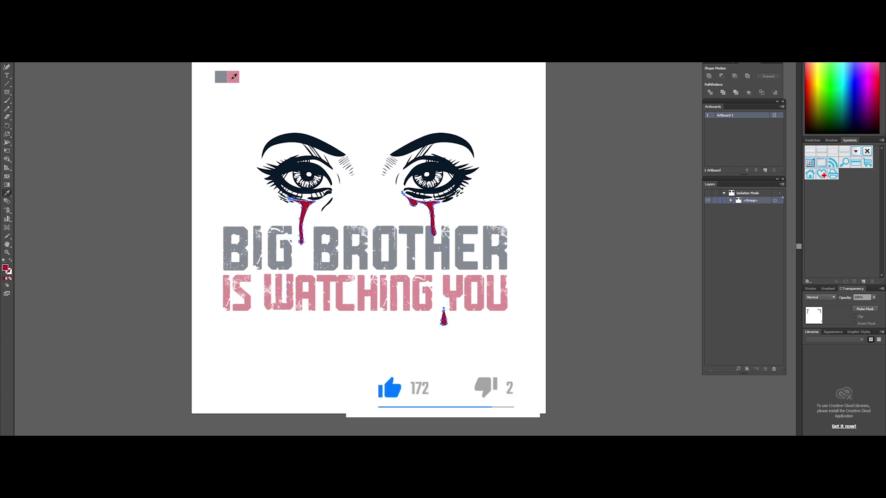
pyautogui.press('v')
pyautogui.doubleClick(218, 146)
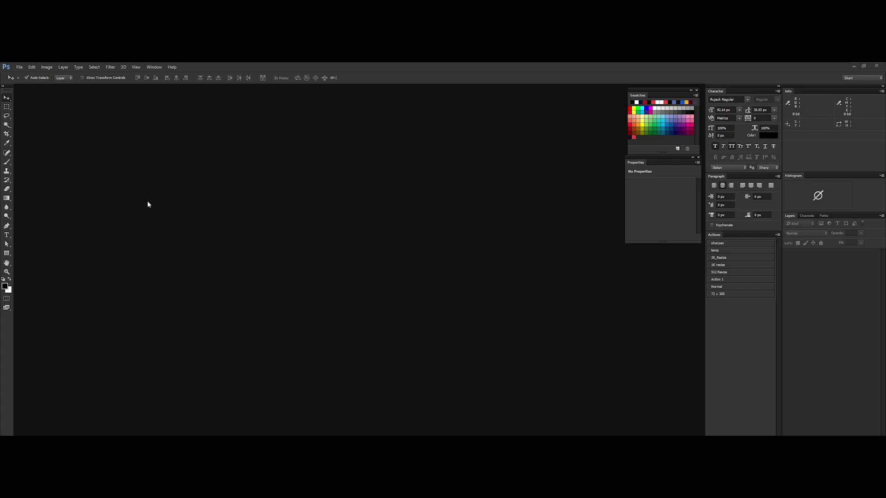
# Step: In Photoshop, create a new 4096 × 4096 pixel document and fill its background with black
pyautogui.click(20, 67)
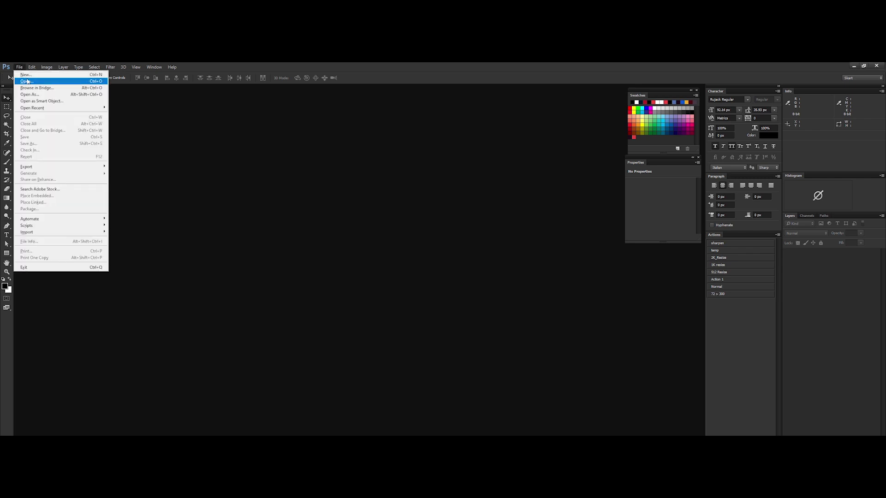
pyautogui.click(29, 75)
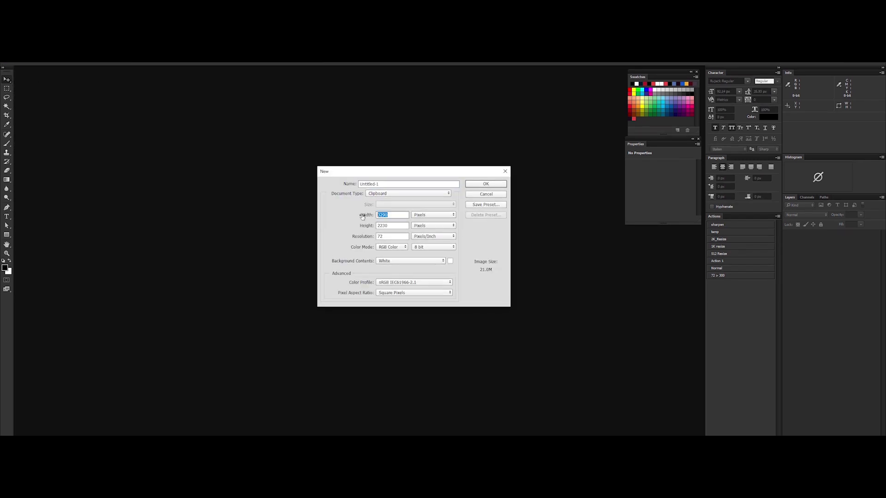
pyautogui.write('4096')
pyautogui.press('Tab')
pyautogui.write('4096')
pyautogui.click(491, 187)
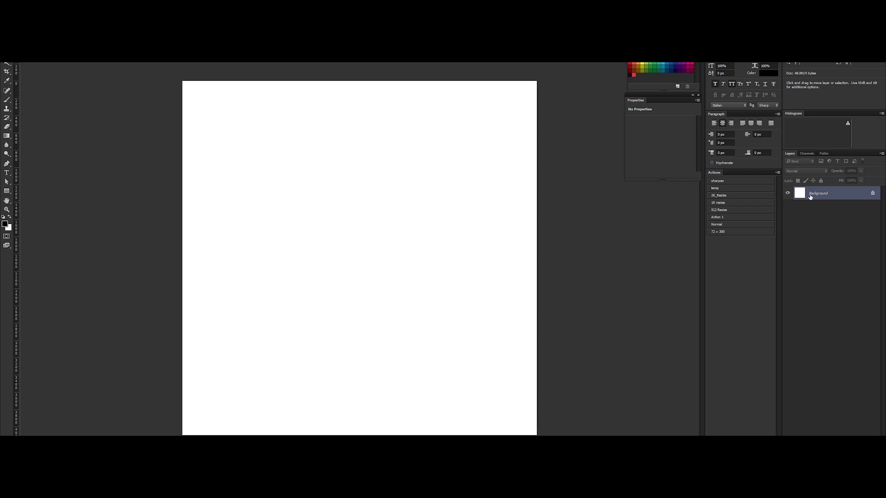
pyautogui.hotkey('alt', 'BackSpace')
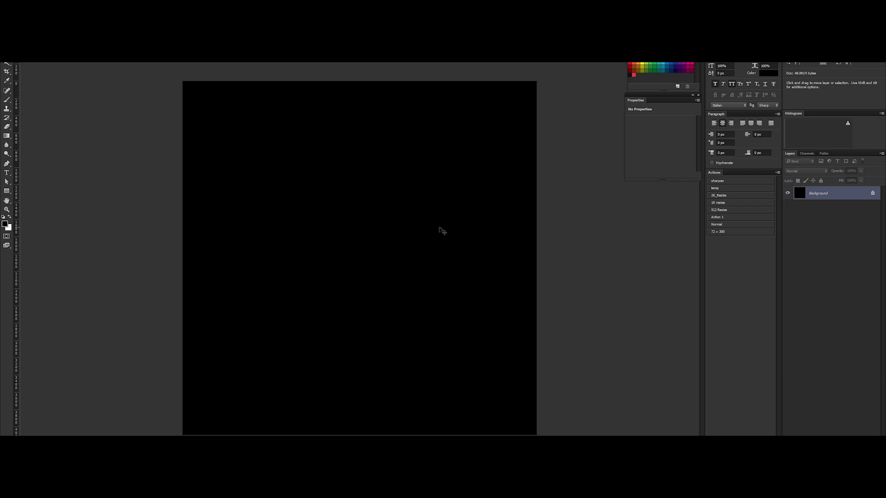
# Step: Paste the artwork as a Smart Object and enlarge it to about 3430 px wide
pyautogui.hotkey('ctrl', 'v')
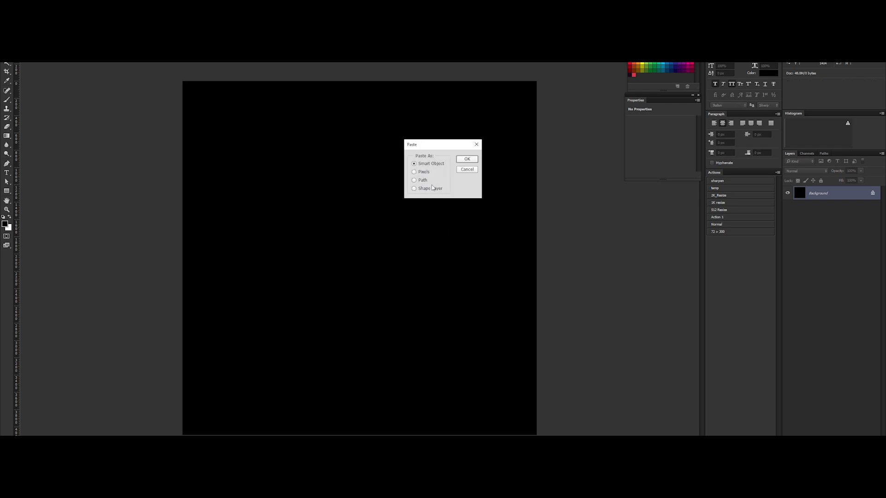
pyautogui.click(468, 159)
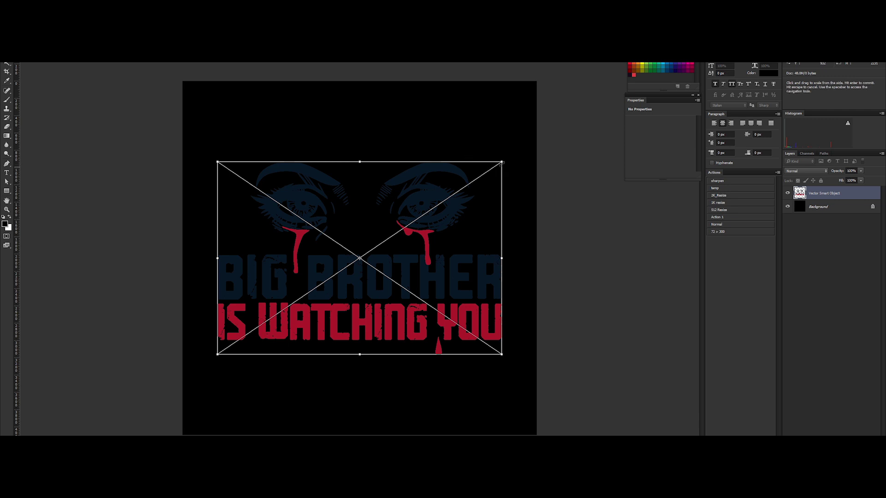
pyautogui.moveTo(502, 162); pyautogui.dragTo(509, 157)
pyautogui.press('Return')
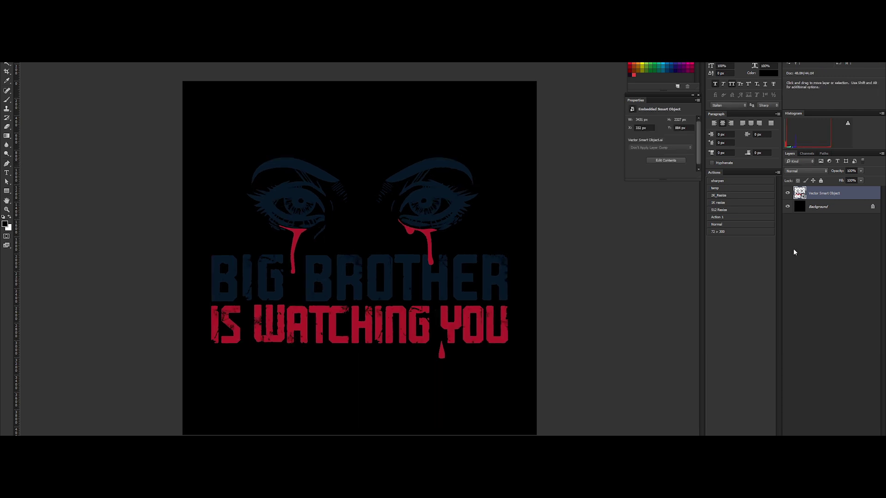
# Step: Rename the pasted artwork layer as Illus and duplicate it, hiding the original
pyautogui.doubleClick(824, 194)
pyautogui.write('Tfus')
pyautogui.hotkey('ctrl', 'j')
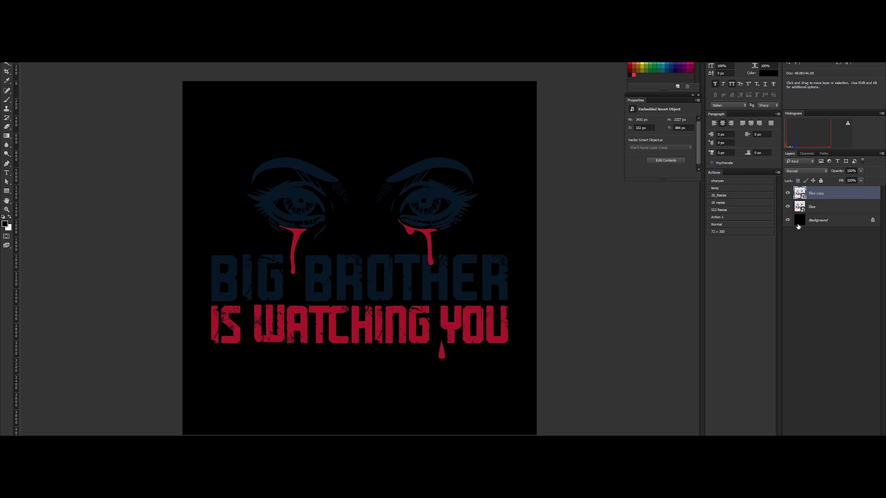
pyautogui.click(787, 207)
# Step: Rename the duplicated artwork layer as Illus and rasterize it
pyautogui.doubleClick(819, 194)
pyautogui.moveTo(816, 193); pyautogui.dragTo(828, 194)
pyautogui.press('BackSpace')
pyautogui.press('Return')
pyautogui.rightClick(824, 196)
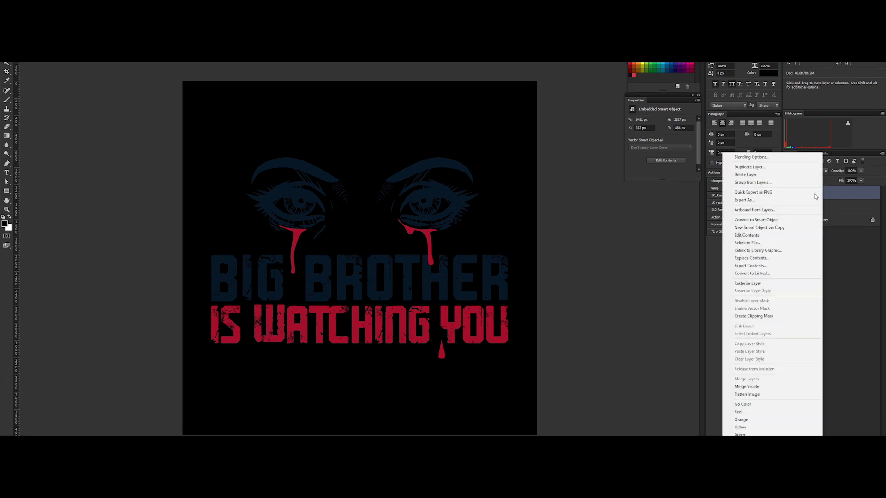
pyautogui.click(762, 284)
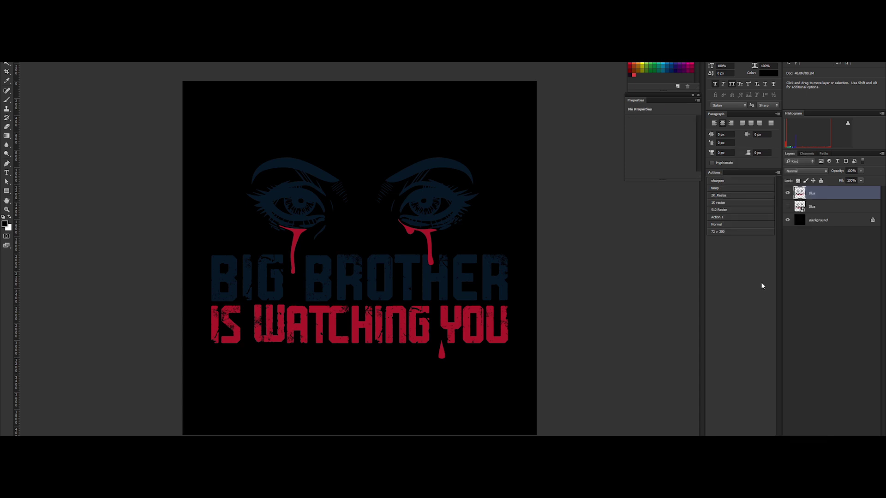
# Step: Turn the rasterized artwork white with Levels by setting the black output level to 255
pyautogui.hotkey('ctrl', 'l')
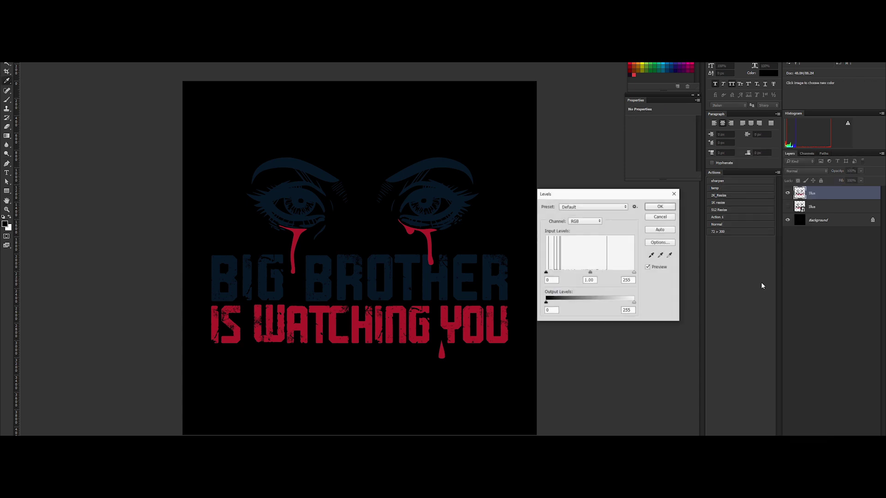
pyautogui.doubleClick(551, 309)
pyautogui.write('255')
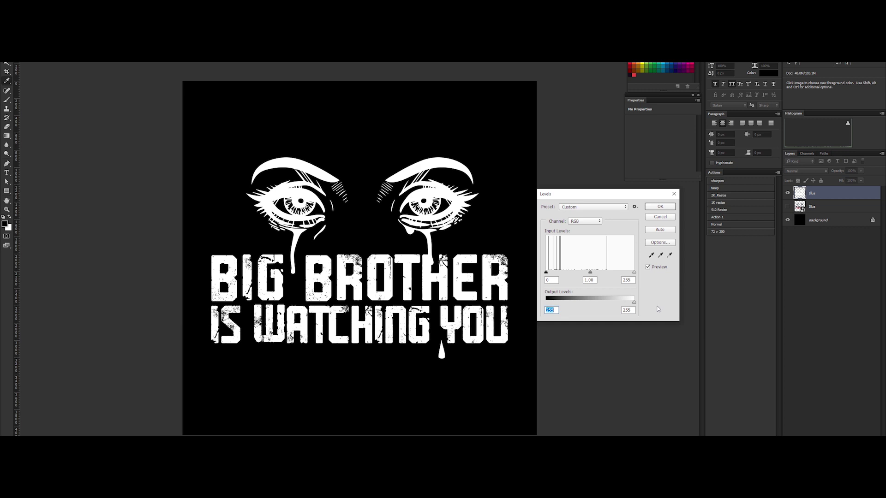
pyautogui.click(658, 207)
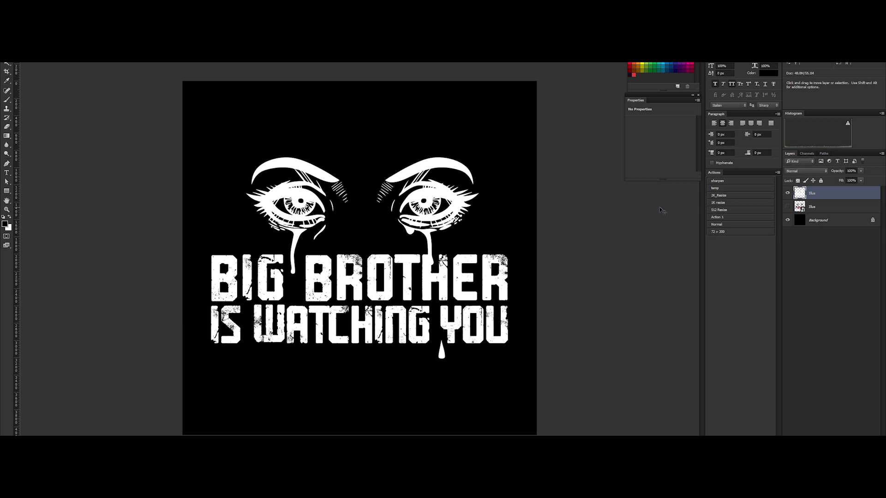
# Step: Add a layer mask to the white artwork layer and fill the mask with a Clouds render
pyautogui.click(836, 431)
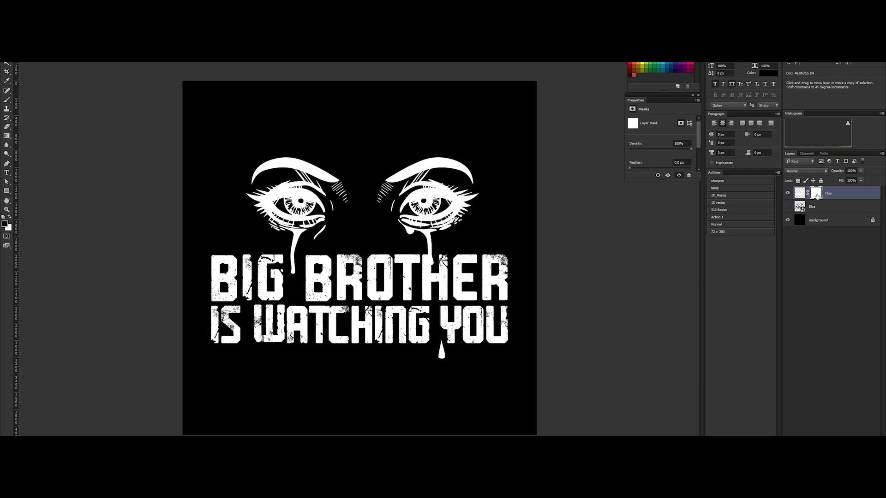
pyautogui.keyDown('alt'); pyautogui.click(816, 195); pyautogui.keyUp('alt')
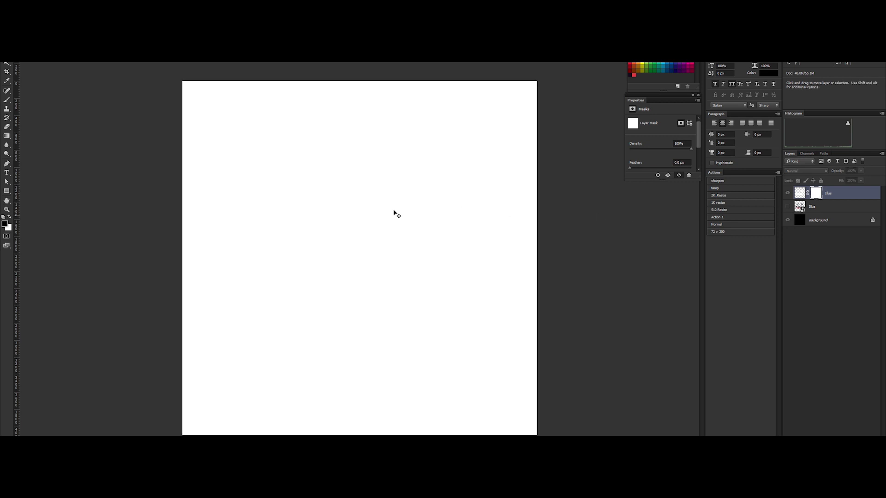
pyautogui.click(111, 69)
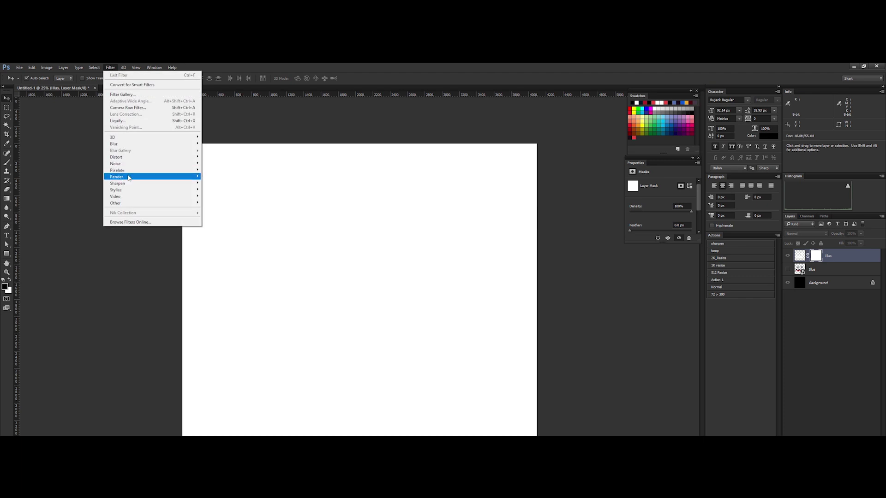
pyautogui.moveTo(130, 178)
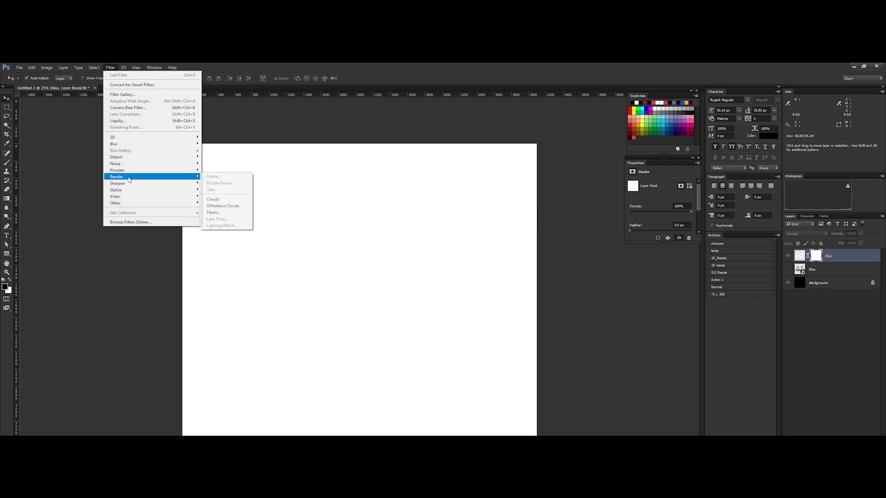
pyautogui.click(228, 201)
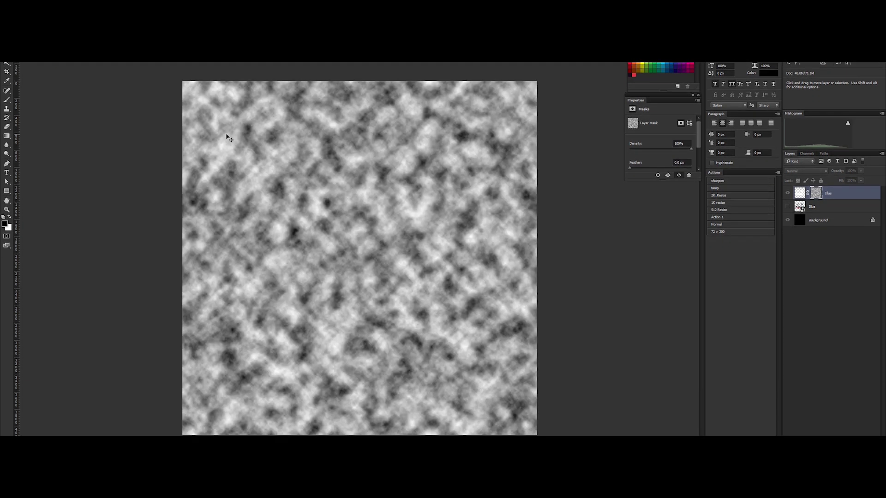
# Step: Increase the contrast of the clouds mask with Levels, setting the input levels to 68 for black and about 196 for white
pyautogui.hotkey('ctrl', 'l')
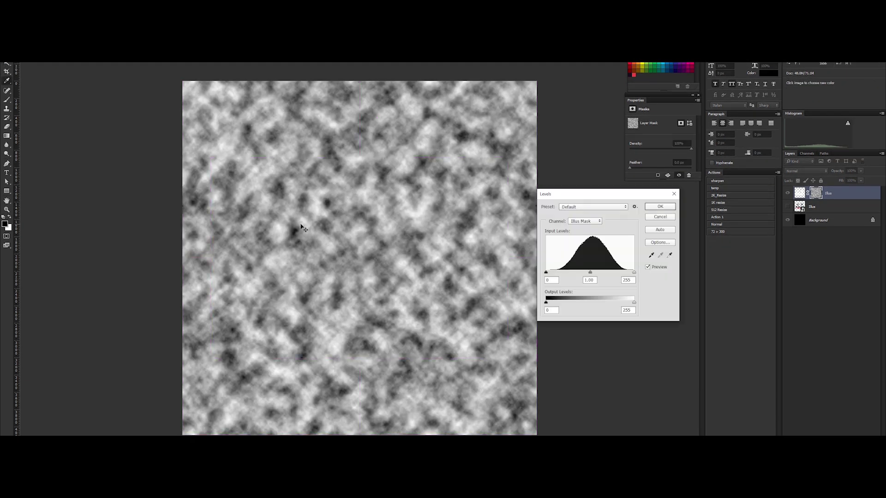
pyautogui.moveTo(570, 198); pyautogui.dragTo(383, 190)
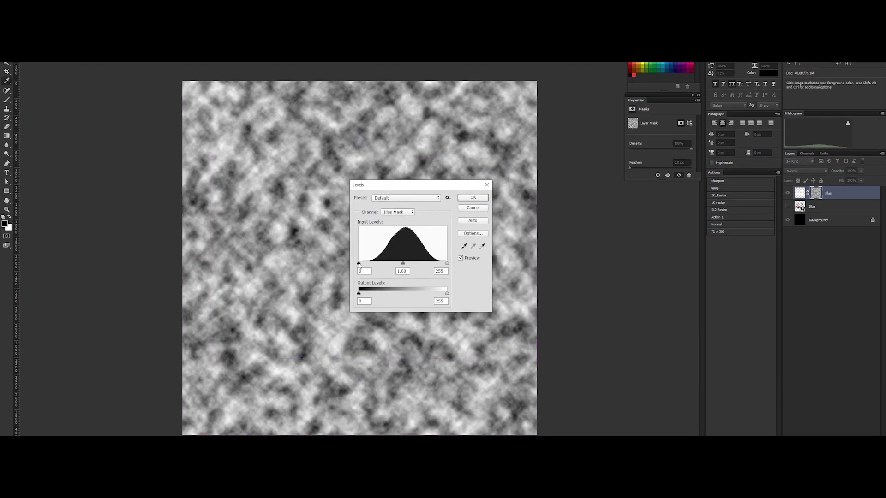
pyautogui.moveTo(359, 264); pyautogui.dragTo(383, 264)
pyautogui.moveTo(446, 263); pyautogui.dragTo(427, 263)
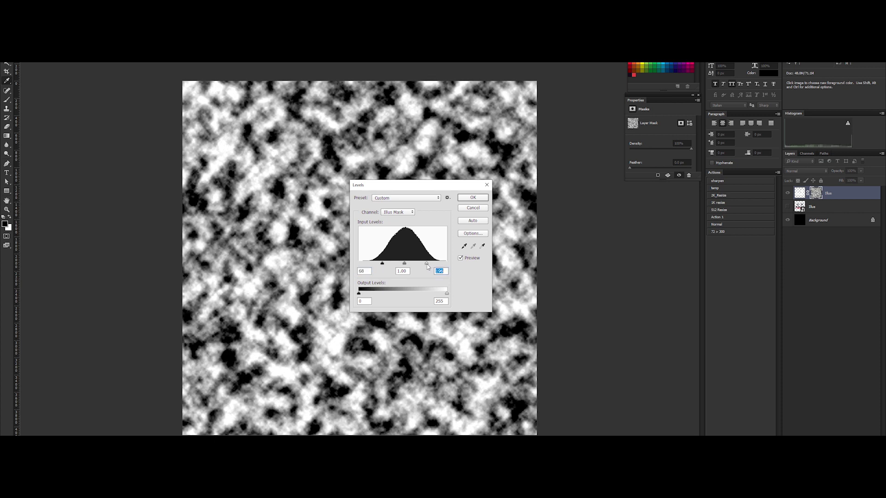
pyautogui.click(463, 200)
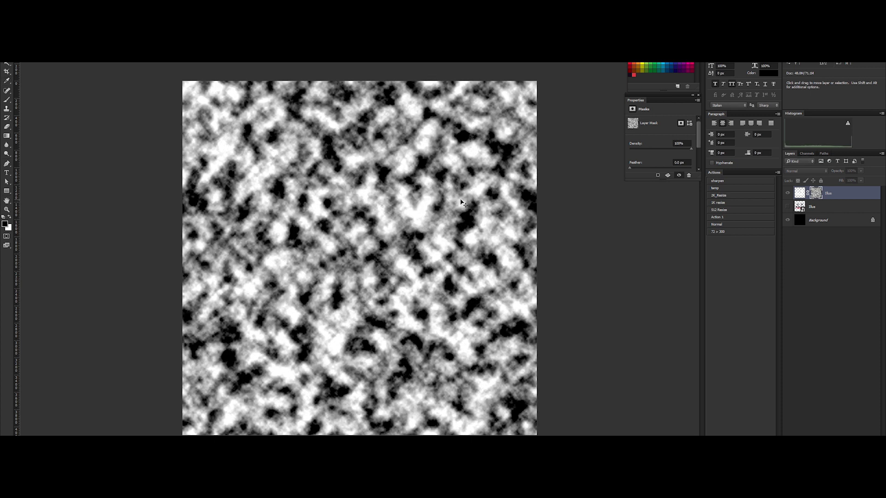
# Step: Target the white artwork instead of its clouds mask and disable that layer mask
pyautogui.click(799, 196)
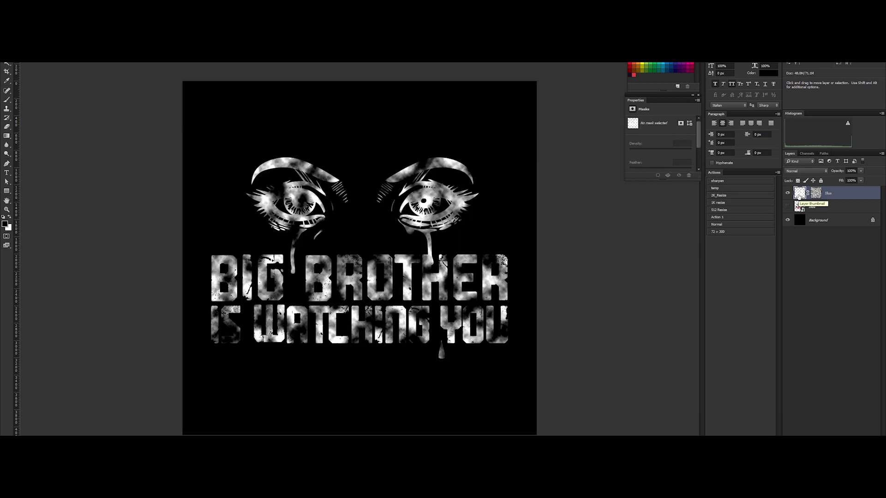
pyautogui.rightClick(815, 193)
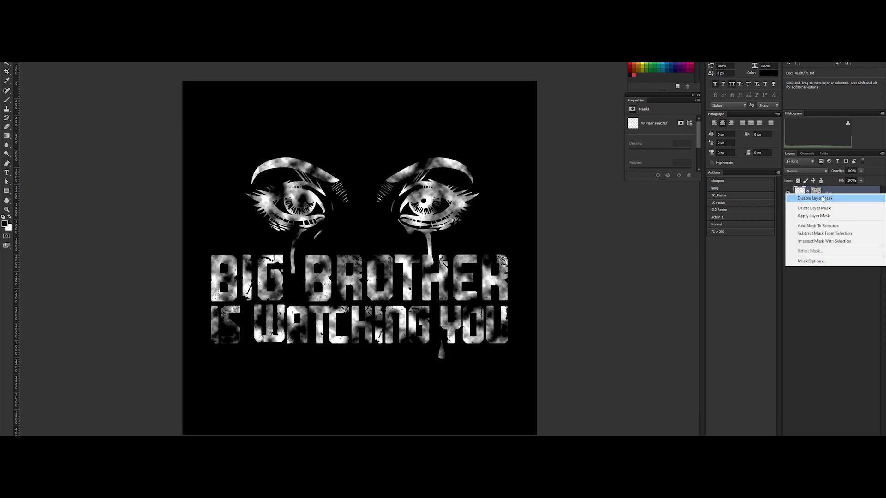
pyautogui.click(823, 200)
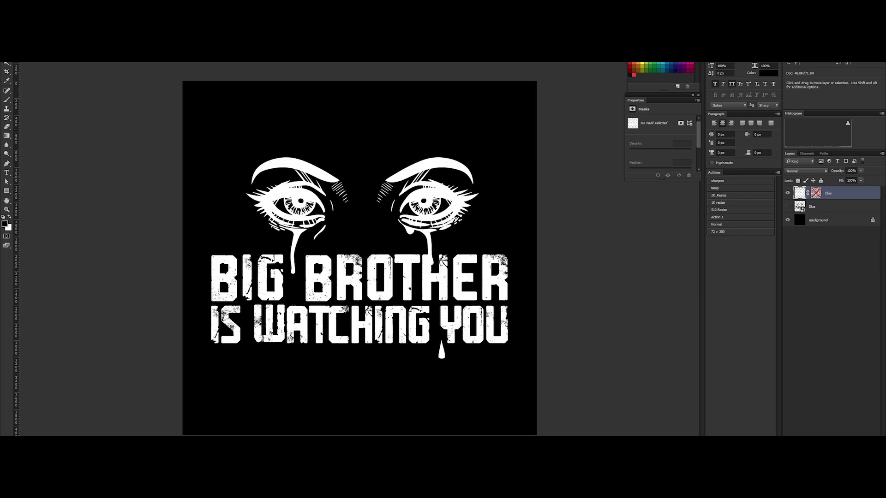
# Step: Apply a Lens Blur to the artwork with Layer Mask as depth map source, radius 100 and Heptagon (7) iris shape
pyautogui.click(111, 67)
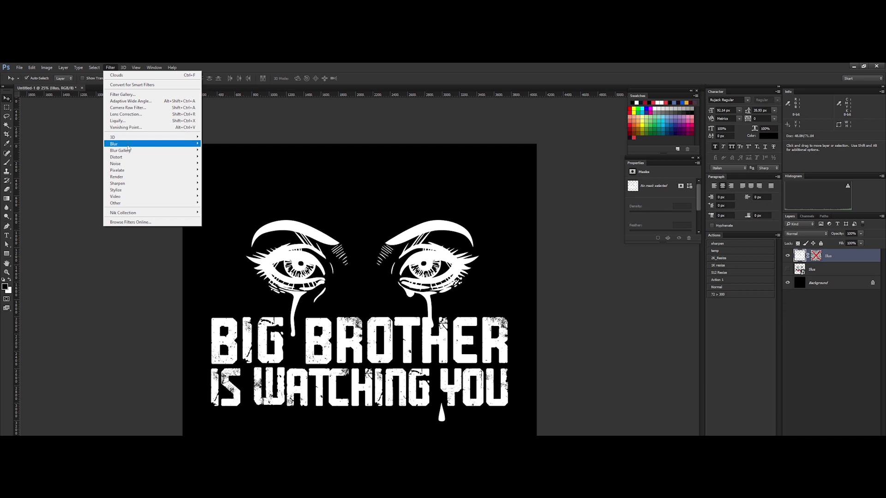
pyautogui.moveTo(137, 147)
pyautogui.click(213, 177)
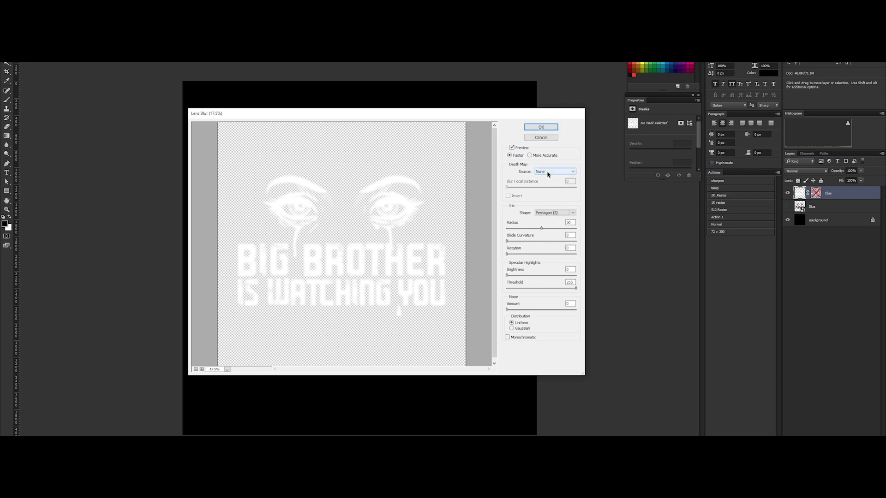
pyautogui.click(547, 173)
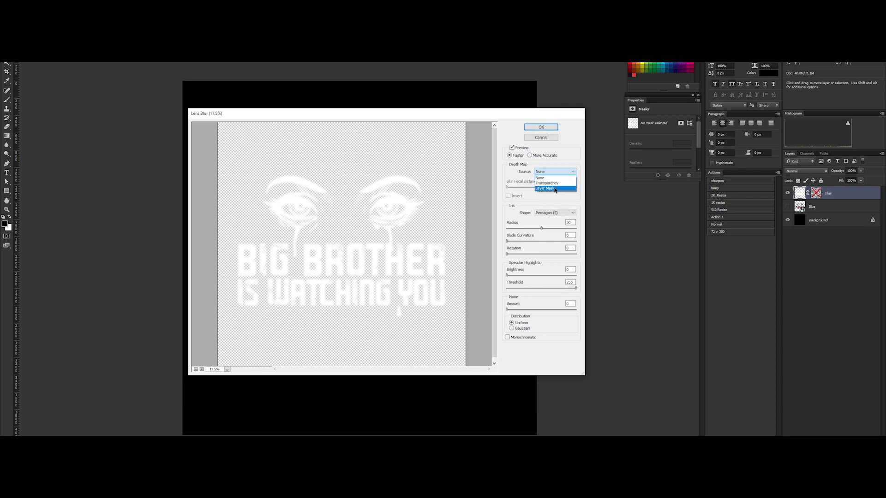
pyautogui.click(556, 189)
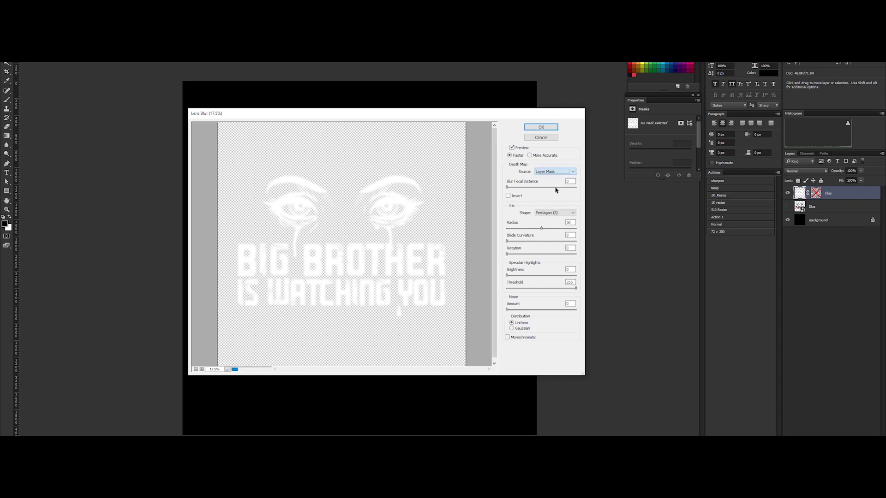
pyautogui.click(573, 222)
pyautogui.write('100')
pyautogui.click(557, 214)
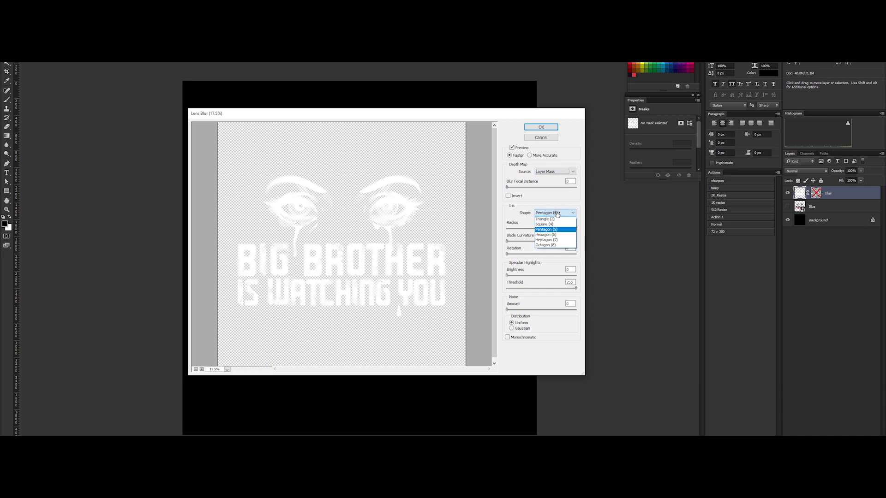
pyautogui.click(553, 241)
pyautogui.click(538, 128)
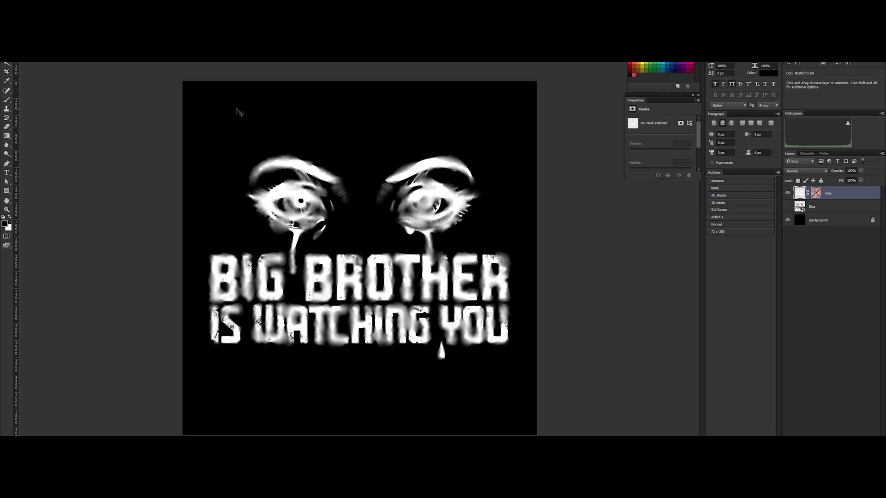
# Step: Fade the Lens Blur to 80% opacity
pyautogui.click(31, 68)
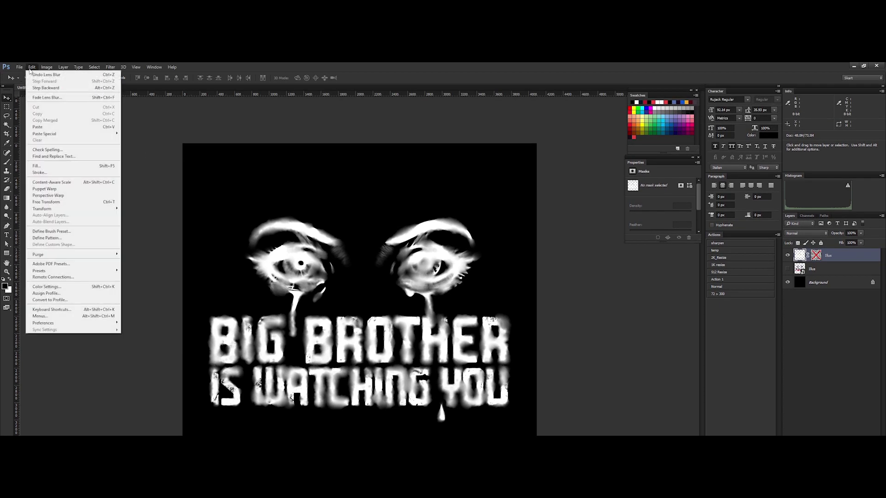
pyautogui.click(47, 98)
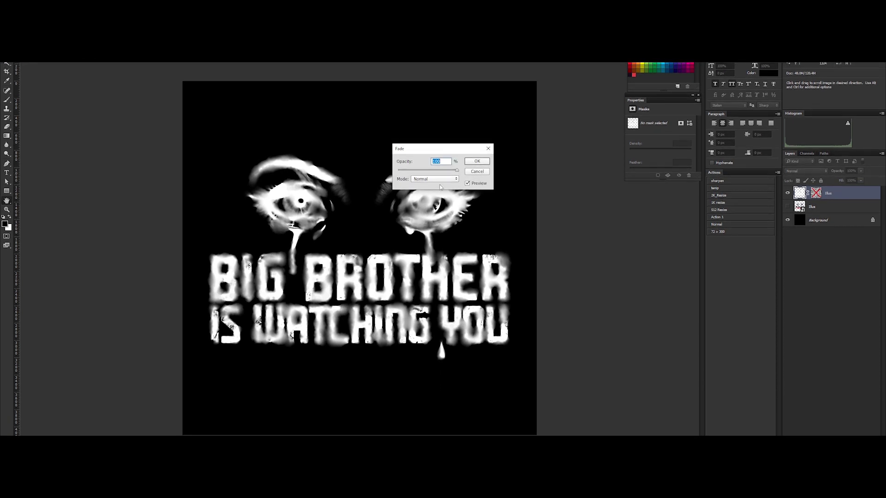
pyautogui.moveTo(456, 171)
pyautogui.mouseDown()
pyautogui.moveTo(406, 177)
pyautogui.moveTo(467, 182)
pyautogui.mouseUp()
pyautogui.write('80')
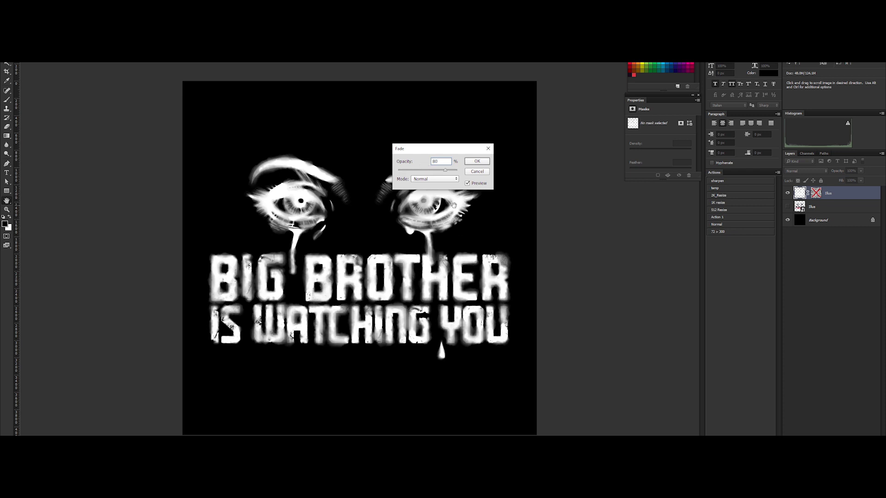
pyautogui.click(476, 163)
# Step: Delete the disabled clouds mask from the blurred artwork layer
pyautogui.hotkey('ctrl', '+')
pyautogui.hotkey('ctrl', '+')
pyautogui.hotkey('ctrl', '+')
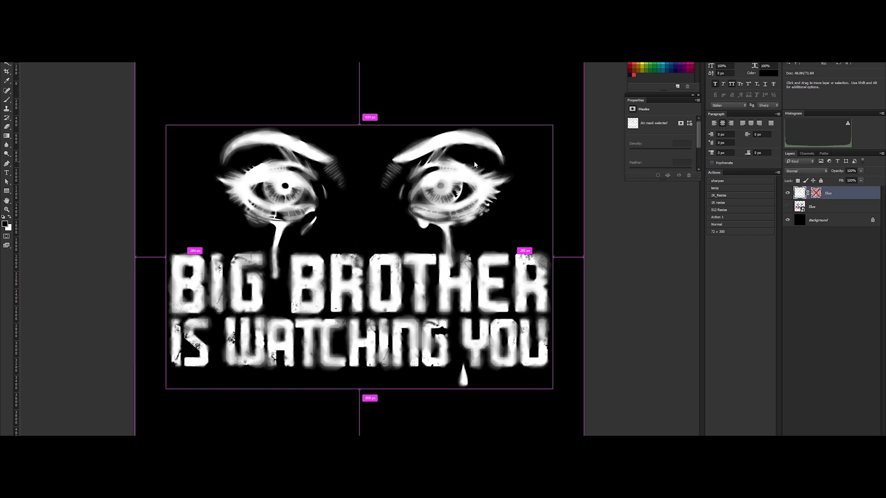
pyautogui.moveTo(340, 301); pyautogui.dragTo(358, 240)
pyautogui.scroll(1, 357, 240)
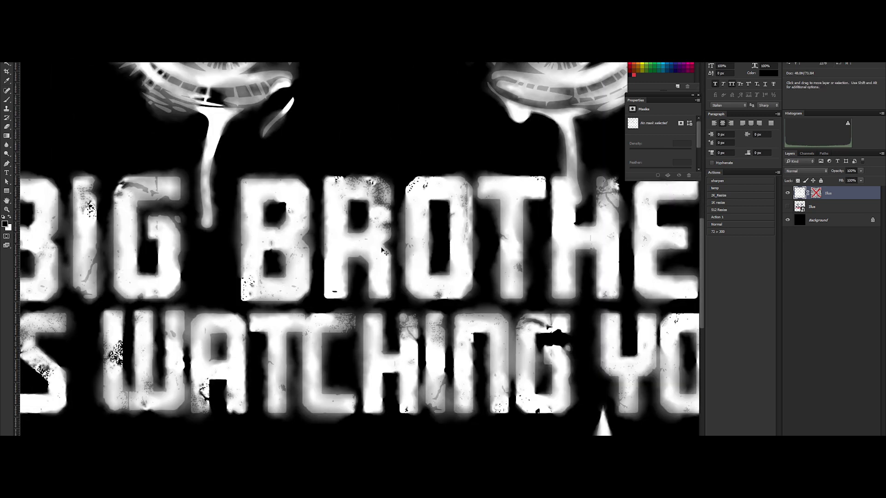
pyautogui.rightClick(817, 192)
pyautogui.click(820, 211)
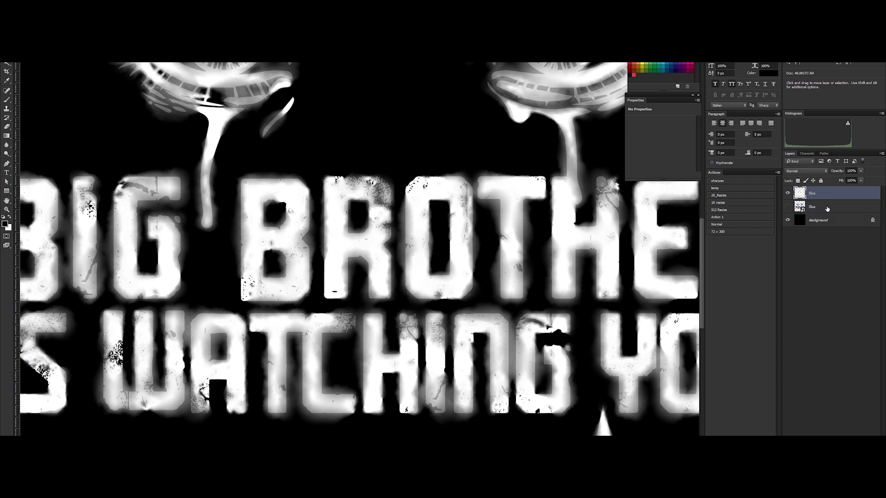
# Step: Add a new layer beneath the blurred artwork, fill it with black, and merge the artwork down into it
pyautogui.click(826, 207)
pyautogui.hotkey('ctrl', 'shift', 'alt', 'n')
pyautogui.hotkey('shift', 'F5')
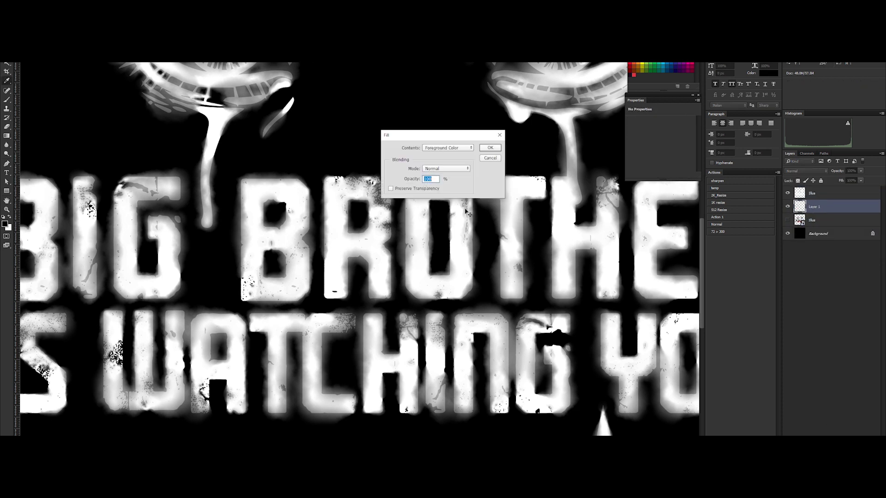
pyautogui.click(448, 148)
pyautogui.click(448, 174)
pyautogui.click(487, 149)
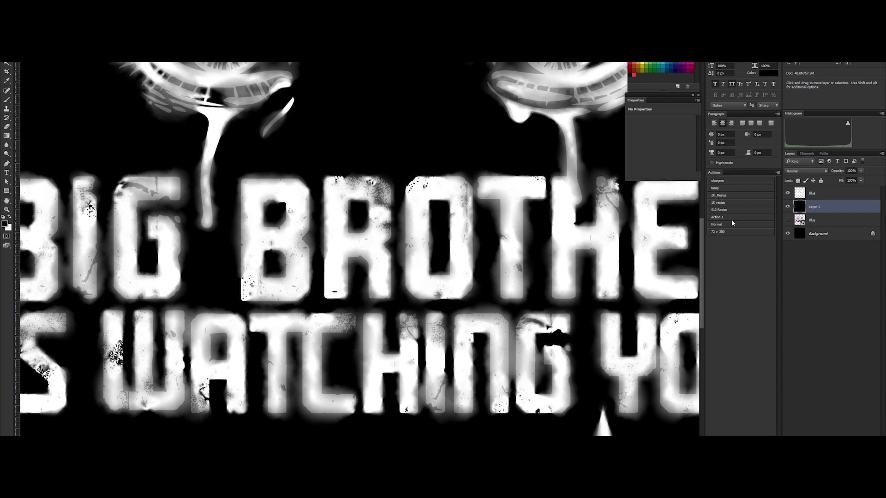
pyautogui.click(815, 194)
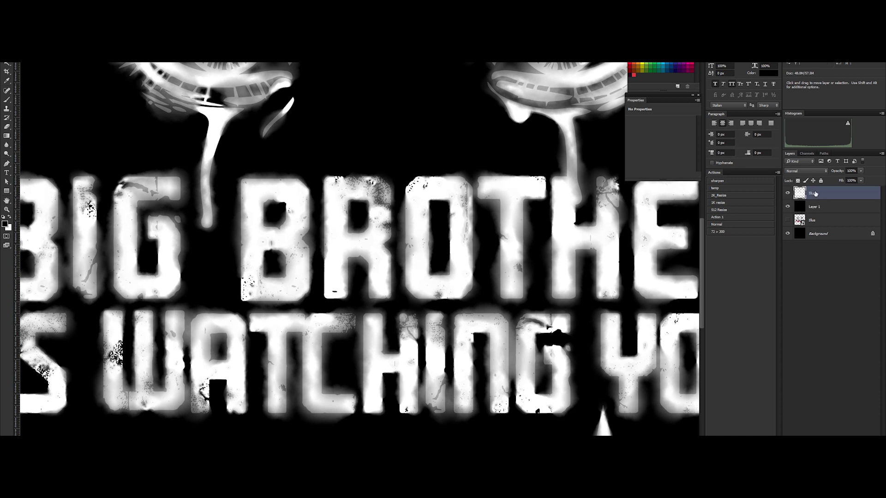
pyautogui.hotkey('ctrl', 'e')
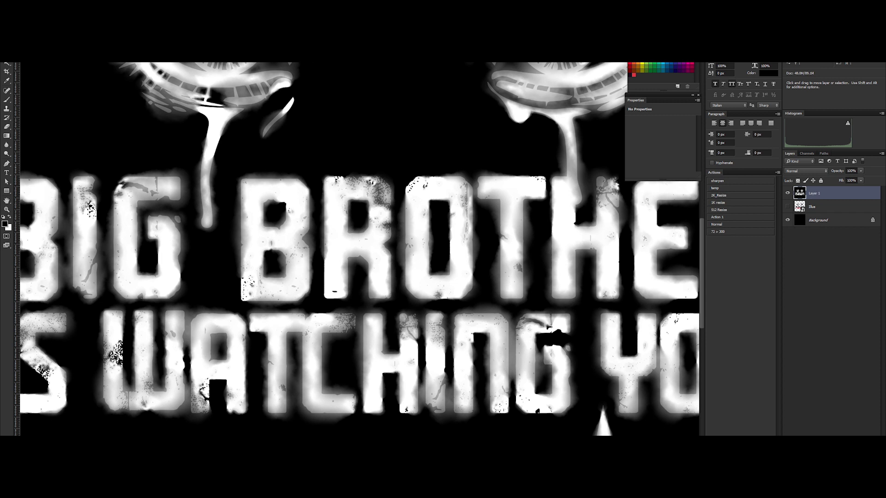
# Step: Add a layer mask to the merged layer, paste a copy of the artwork into it, and return to the layer content
pyautogui.click(823, 475)
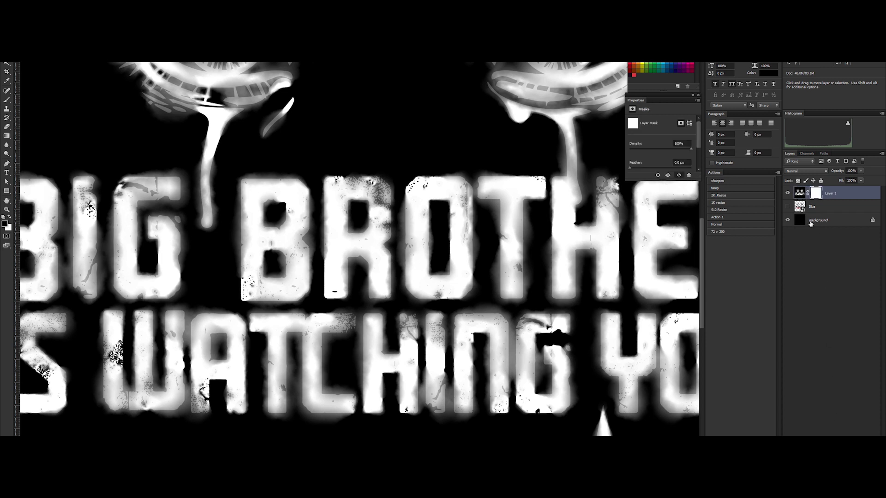
pyautogui.click(802, 195)
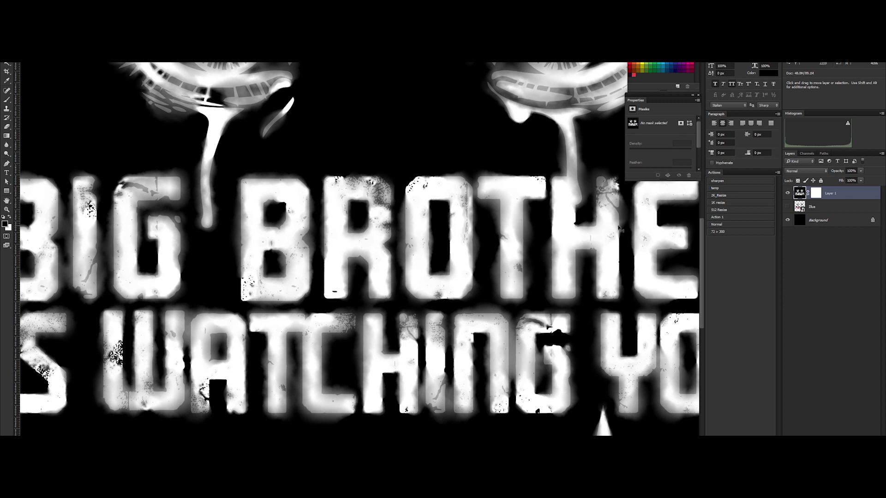
pyautogui.press('alt')
pyautogui.keyDown('alt'); pyautogui.click(817, 196); pyautogui.keyUp('alt')
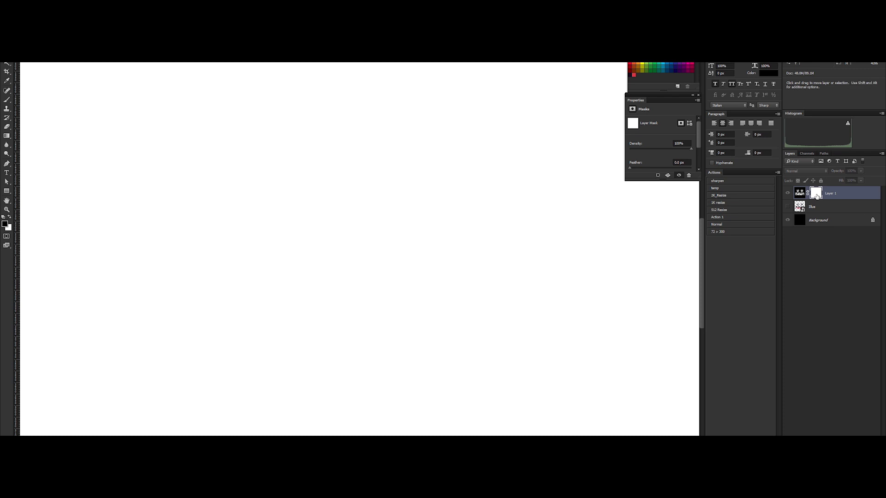
pyautogui.hotkey('ctrl', 'v')
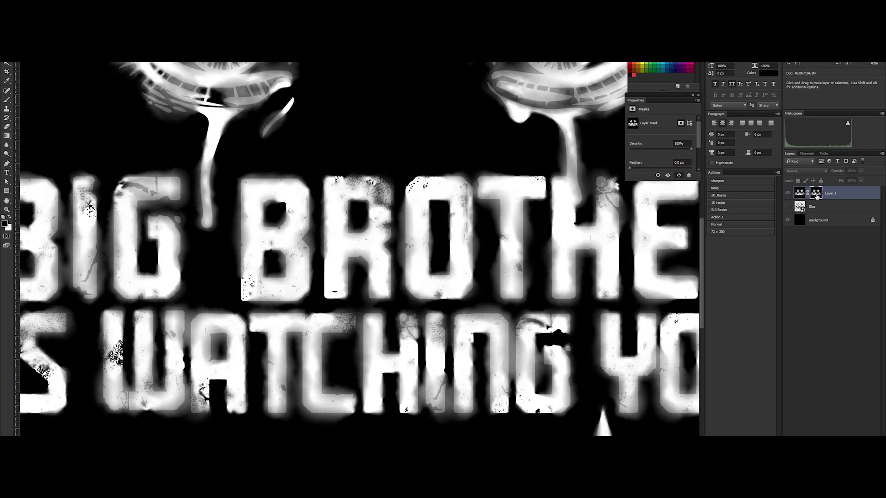
pyautogui.click(800, 195)
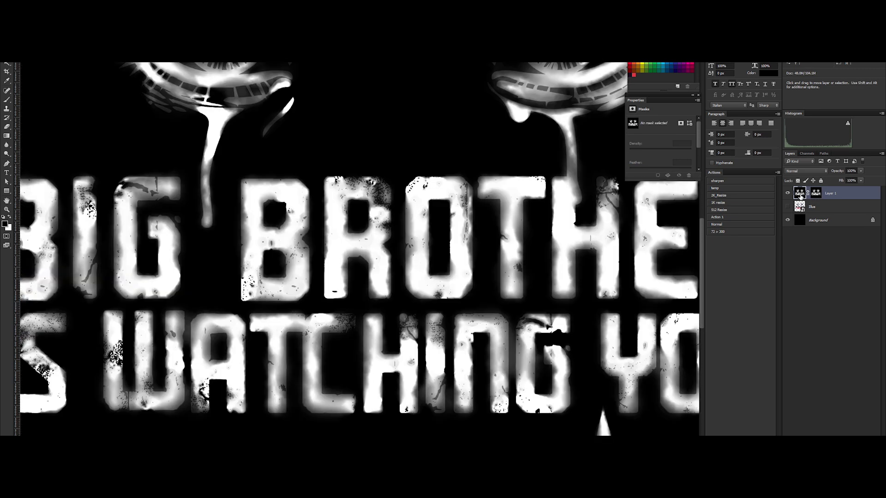
# Step: Fill the masked layer's content with white
pyautogui.hotkey('shift', 'F5')
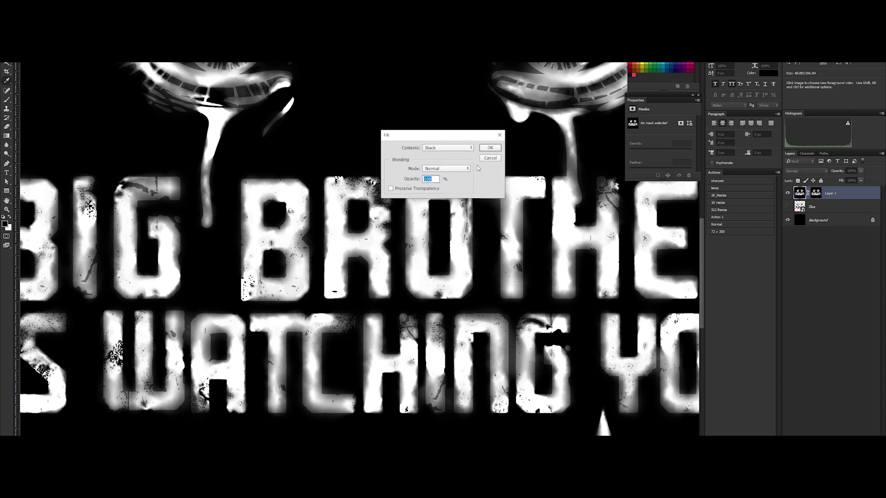
pyautogui.click(464, 148)
pyautogui.click(461, 204)
pyautogui.click(490, 148)
# Step: Set the white masked layer to Dissolve at 95% opacity and merge it with the black layer beneath it
pyautogui.click(805, 172)
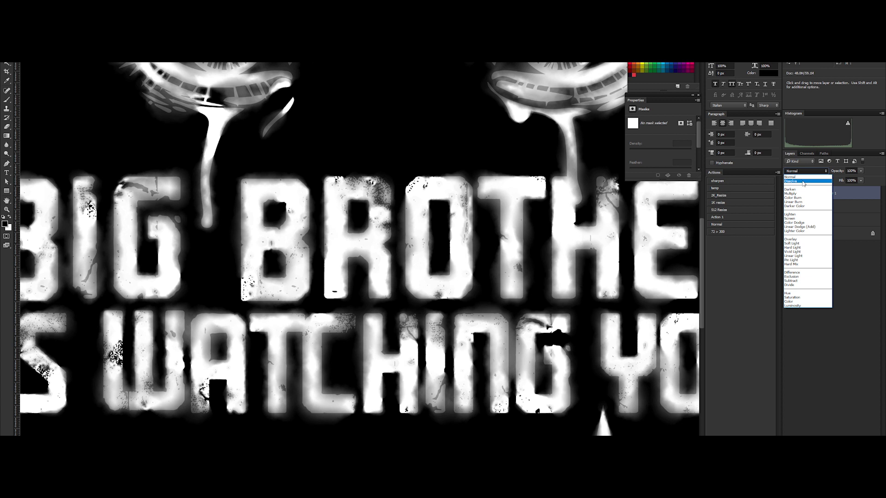
pyautogui.click(803, 182)
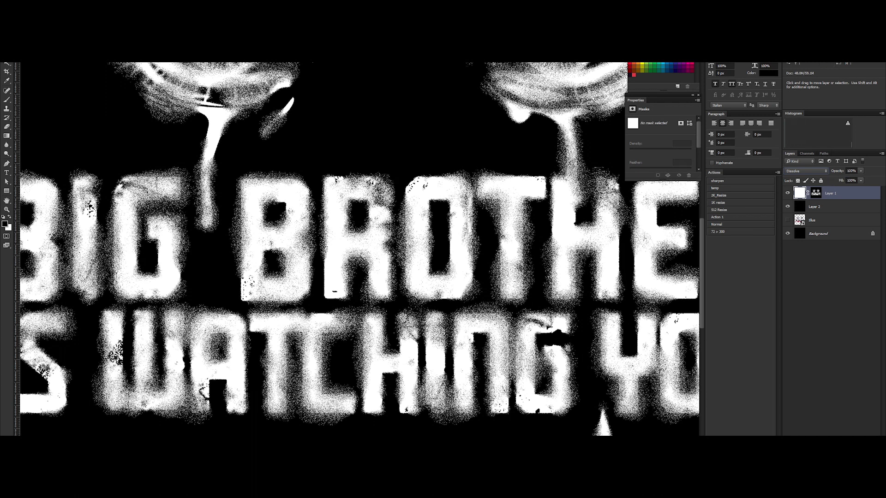
pyautogui.click(852, 171)
pyautogui.moveTo(857, 179)
pyautogui.mouseDown()
pyautogui.moveTo(828, 184)
pyautogui.moveTo(863, 182)
pyautogui.moveTo(844, 172)
pyautogui.mouseUp()
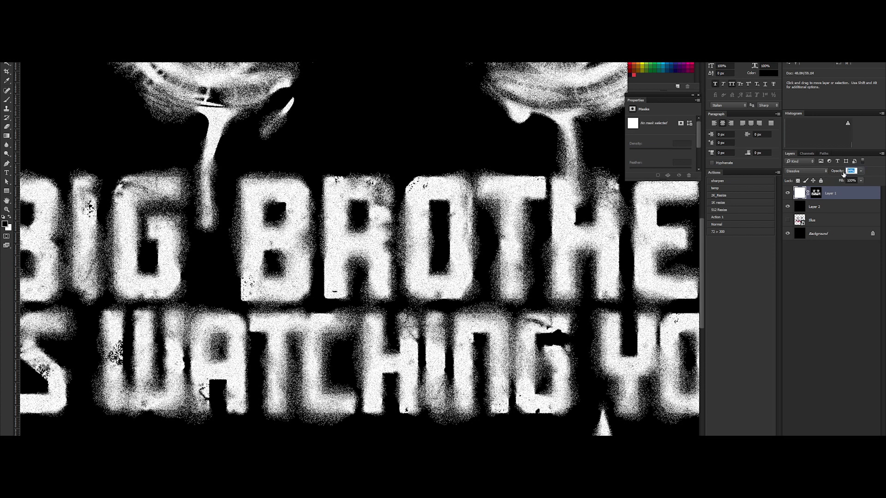
pyautogui.write('9595')
pyautogui.press('Return')
pyautogui.hotkey('ctrl', 'e')
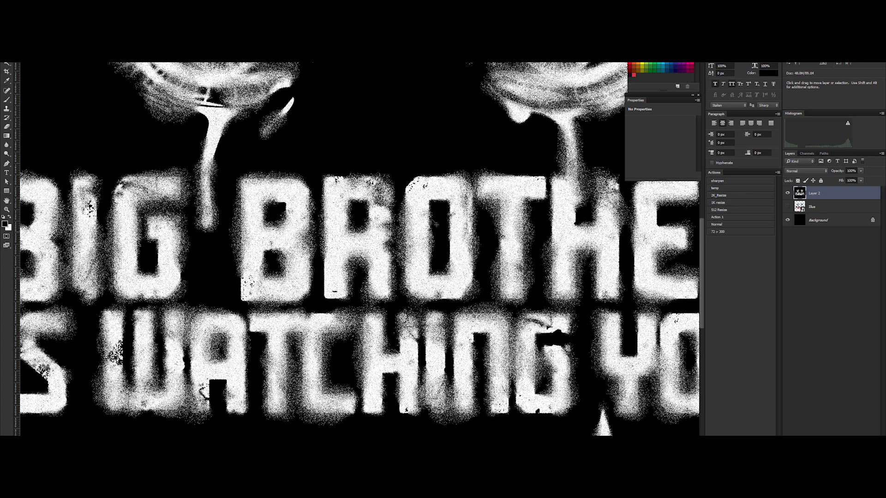
# Step: Apply a Gaussian Blur with a radius of 0.3 pixels to the merged grainy artwork
pyautogui.moveTo(402, 206); pyautogui.dragTo(433, 221)
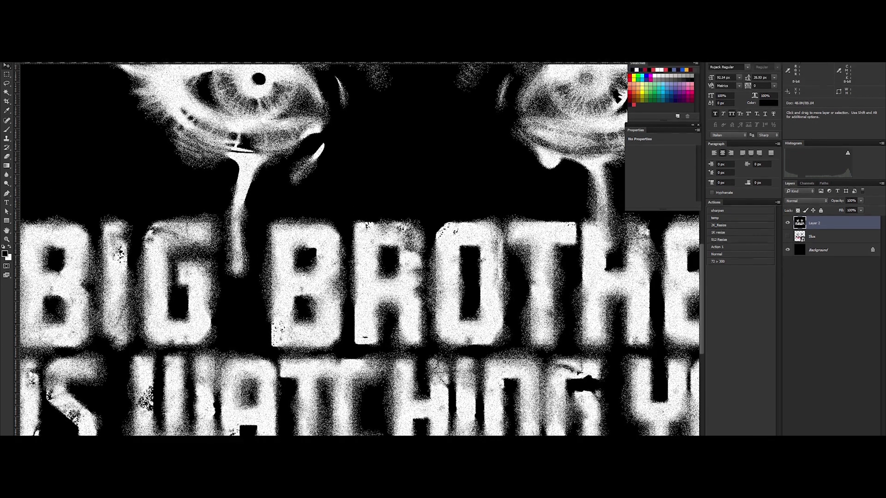
pyautogui.click(110, 68)
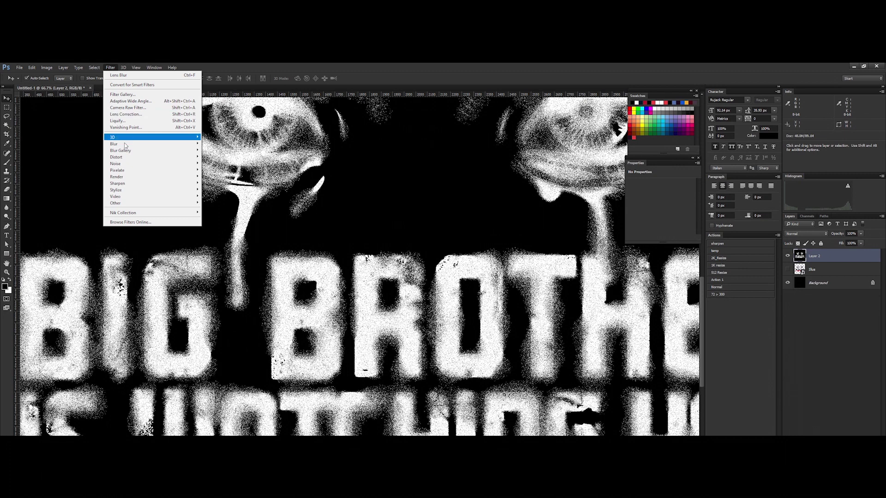
pyautogui.moveTo(157, 146)
pyautogui.click(220, 170)
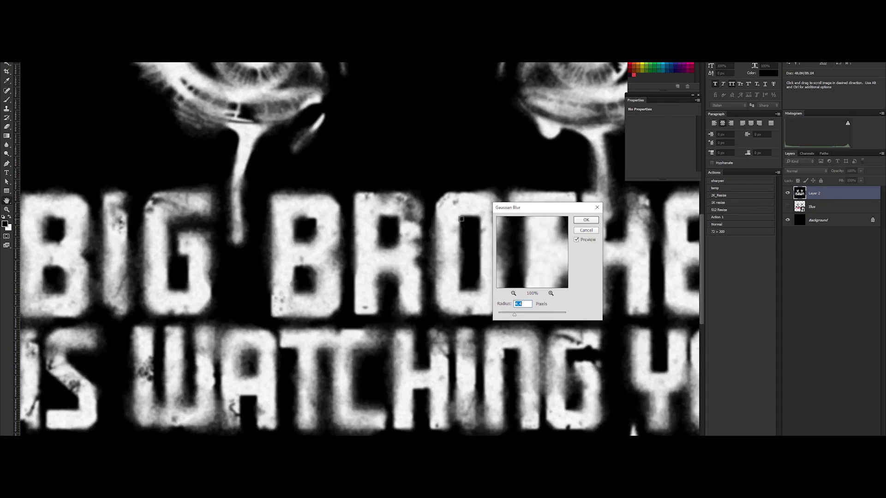
pyautogui.write('0.3')
pyautogui.scroll(5, 357, 229)
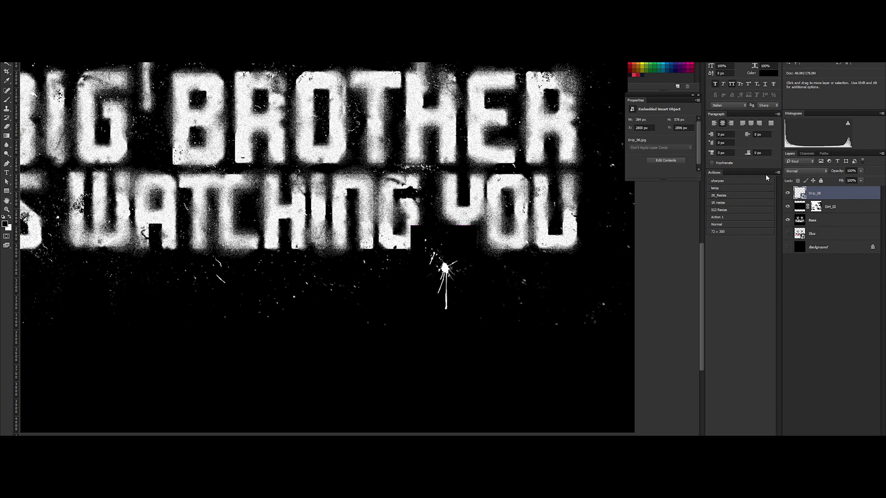
# Step: Position the Drip_08 paint drip under the teardrop below the text, and set it to Dissolve with reduced opacity
pyautogui.hotkey('ctrl', 't')
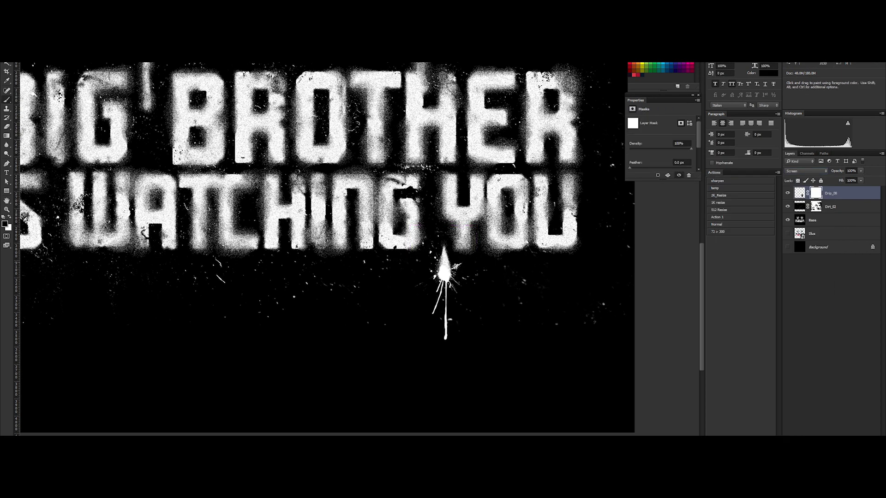
pyautogui.moveTo(439, 281); pyautogui.dragTo(434, 311)
pyautogui.click(806, 171)
pyautogui.click(794, 182)
pyautogui.click(861, 171)
pyautogui.moveTo(861, 180); pyautogui.dragTo(854, 181)
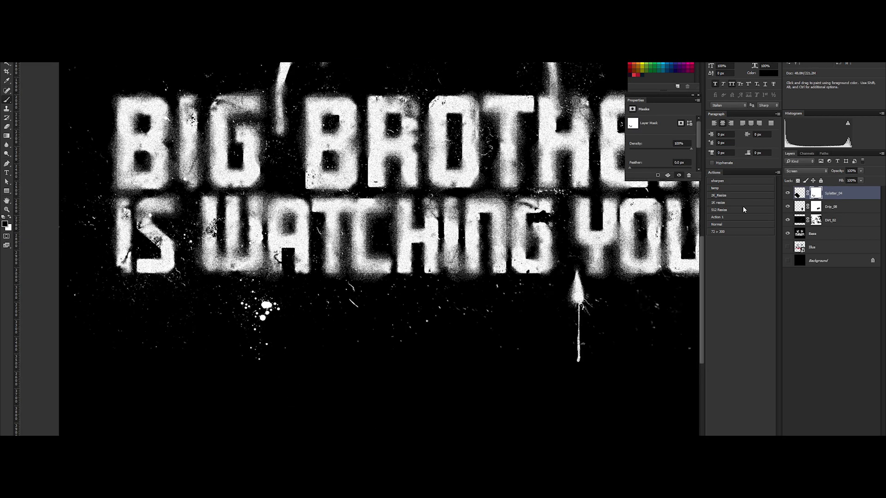
# Step: Merge the visible artwork, dirt, drip and splatter layers into one layer and rename it Alpha
pyautogui.hotkey('ctrl', 'shift', 'e')
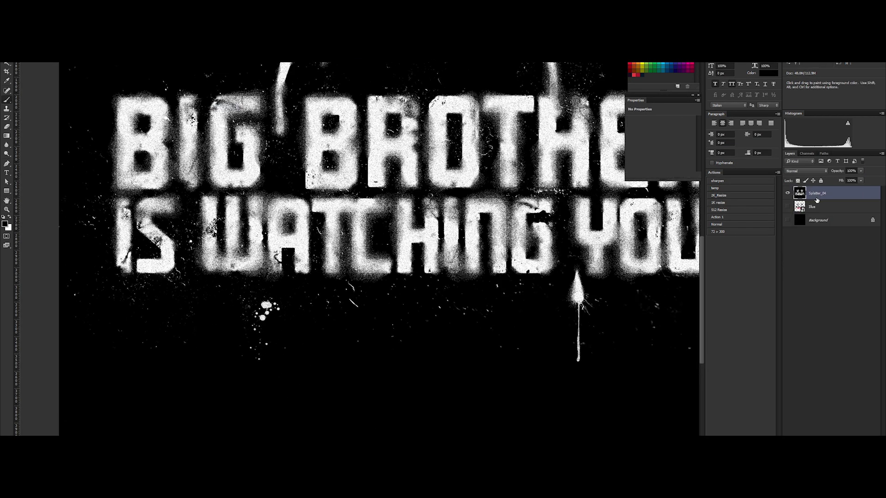
pyautogui.doubleClick(817, 194)
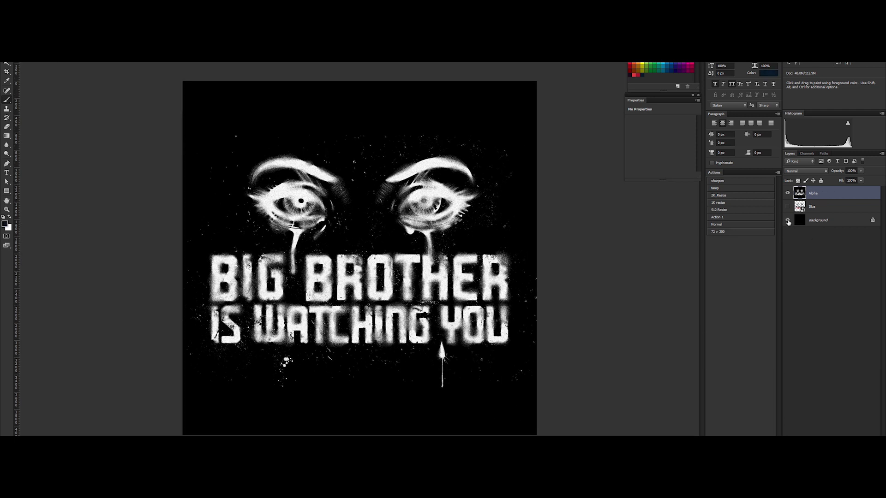
# Step: Color the artwork on new layers, dark blue for the eyes and BIG BROTHER, red for the tears, IS WATCHING YOU and the drip
pyautogui.hotkey('ctrl', 'shift', 'n')
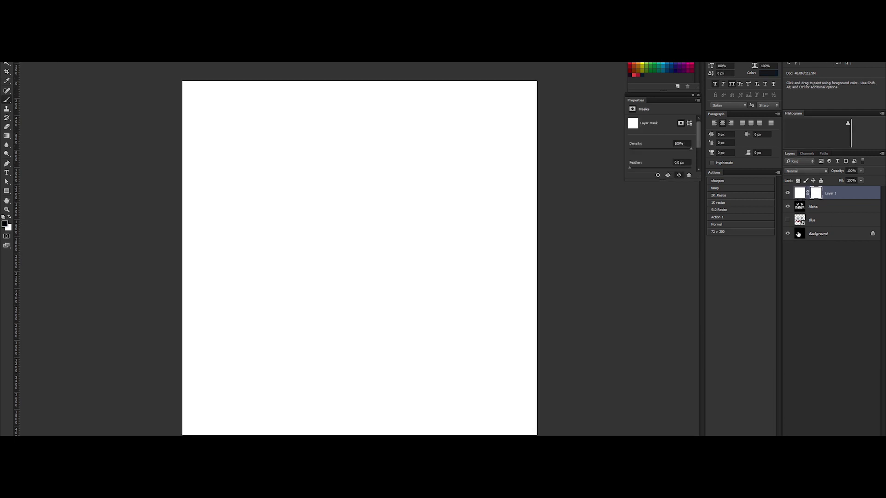
pyautogui.keyDown('alt'); pyautogui.click(816, 194); pyautogui.keyUp('alt')
pyautogui.keyDown('alt'); pyautogui.click(816, 194); pyautogui.keyUp('alt')
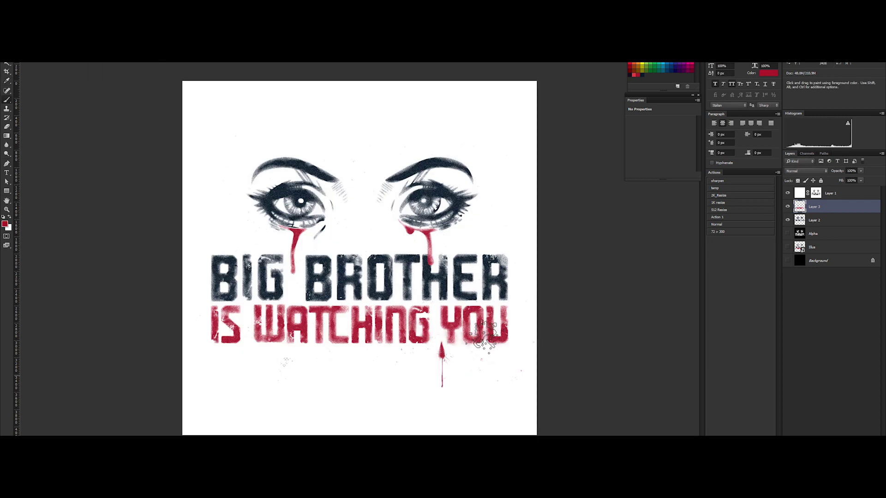
pyautogui.moveTo(482, 337)
pyautogui.mouseDown()
pyautogui.moveTo(247, 319)
pyautogui.moveTo(205, 410)
pyautogui.moveTo(446, 339)
pyautogui.mouseUp()
pyautogui.click(815, 220)
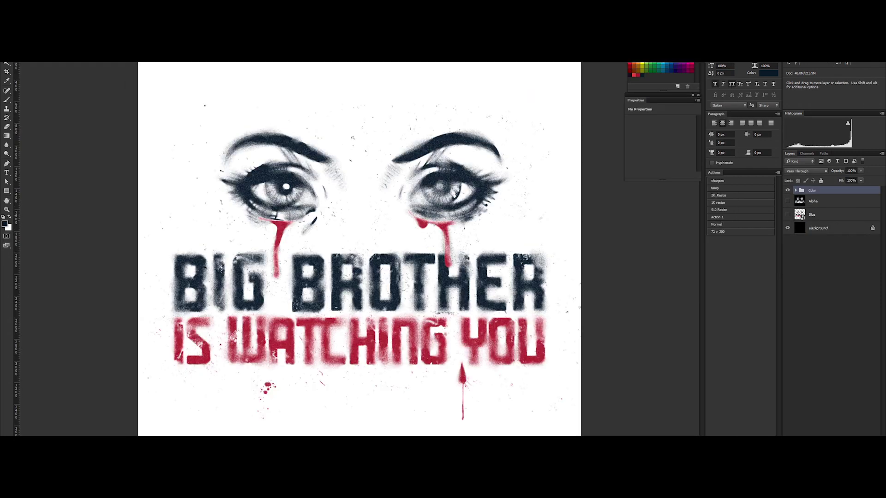
# Step: Switch to Substance Painter and open the recent project Wall.spp
pyautogui.click(7, 66)
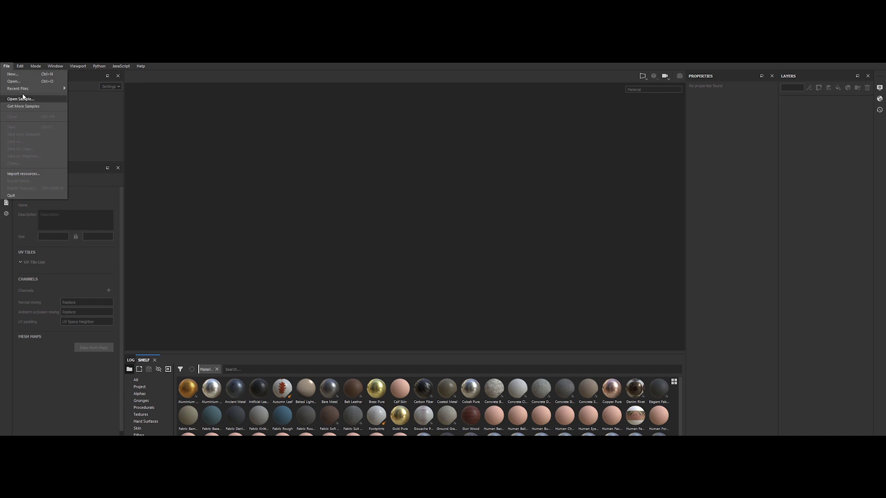
pyautogui.moveTo(44, 91)
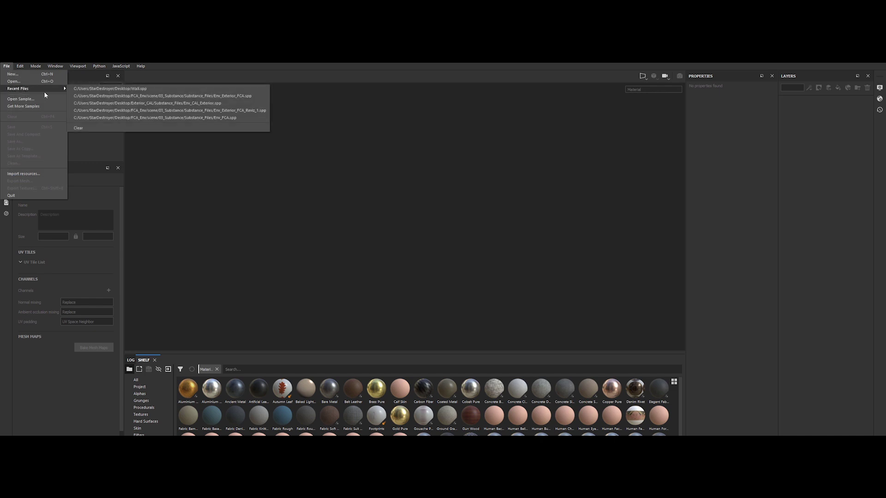
pyautogui.click(121, 90)
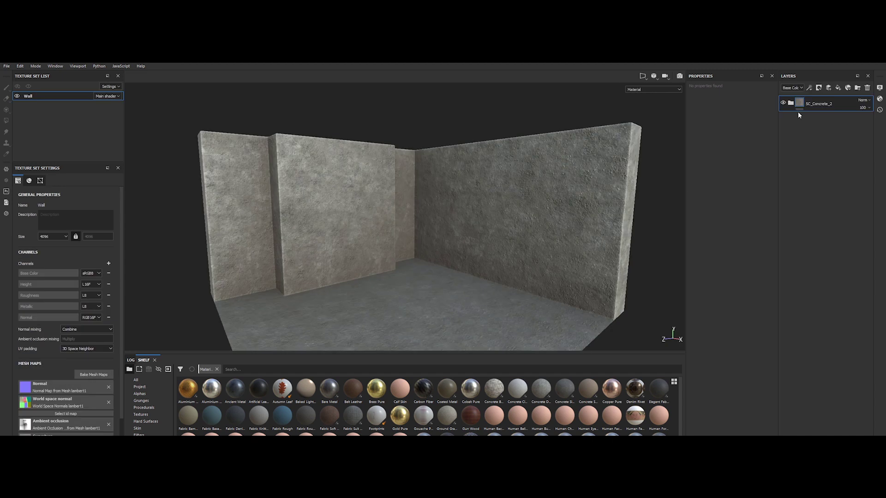
# Step: Add a paint layer above the SC_Concrete_2 folder
pyautogui.click(828, 88)
pyautogui.scroll(3, 568, 212)
pyautogui.moveTo(568, 212)
pyautogui.mouseDown()
pyautogui.moveTo(420, 240)
pyautogui.moveTo(473, 253)
pyautogui.mouseUp()
pyautogui.scroll(-1, 473, 253)
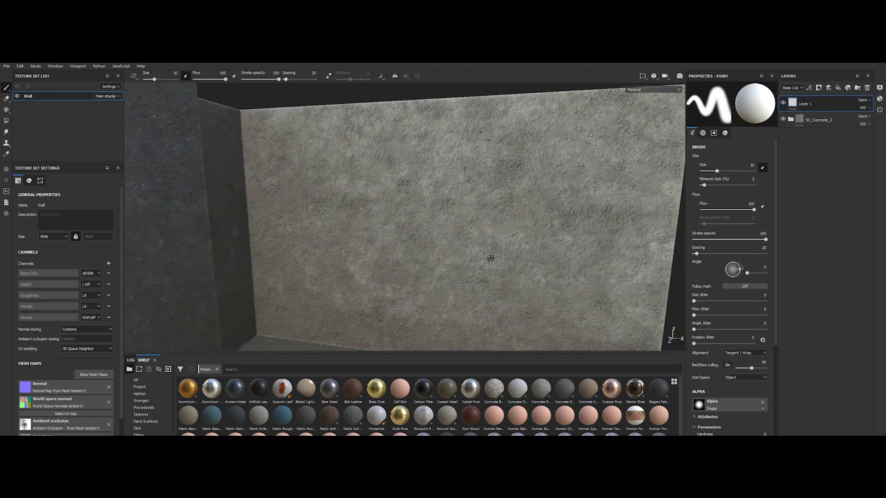
# Step: Add Decal_Stencil_Alpha.png and Decal_Stencil_Color.png as import resources, with usage alpha for the first and texture for the second
pyautogui.click(7, 66)
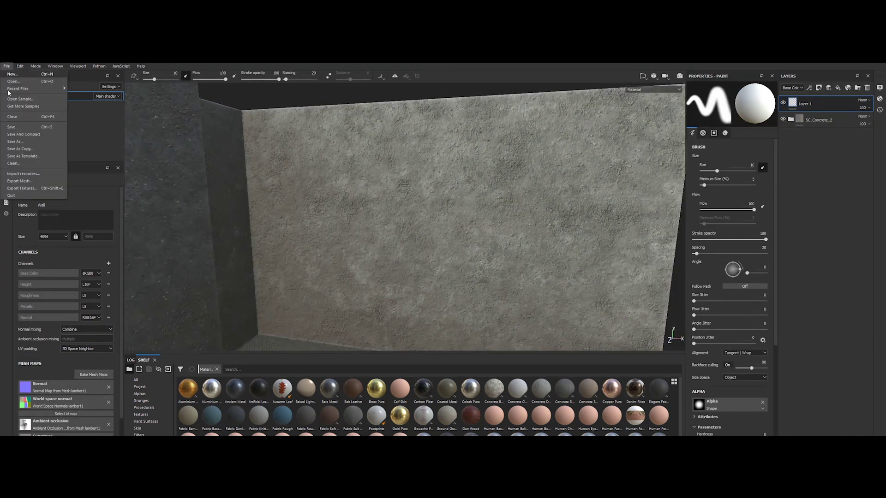
pyautogui.click(19, 175)
pyautogui.click(476, 209)
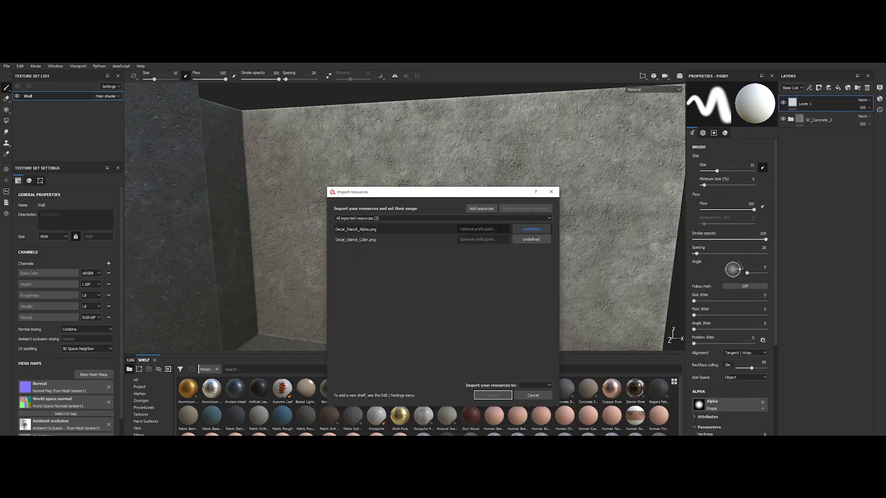
pyautogui.click(528, 230)
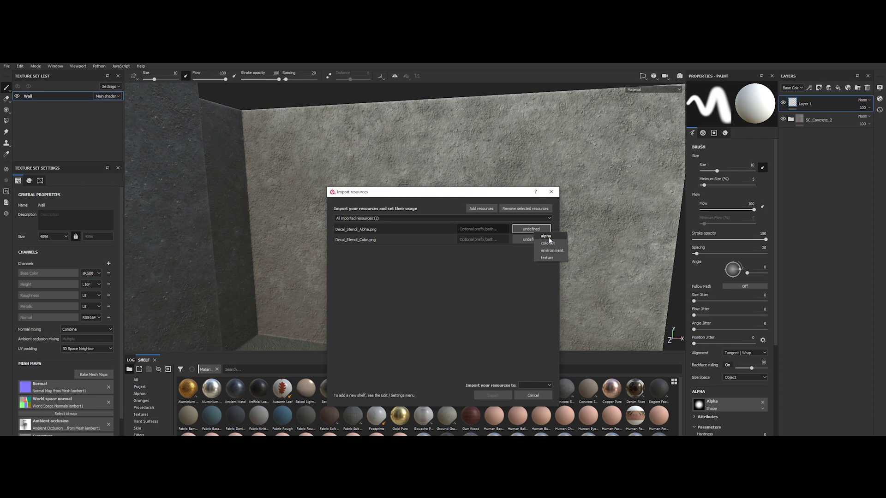
pyautogui.click(549, 238)
pyautogui.click(539, 241)
pyautogui.click(542, 267)
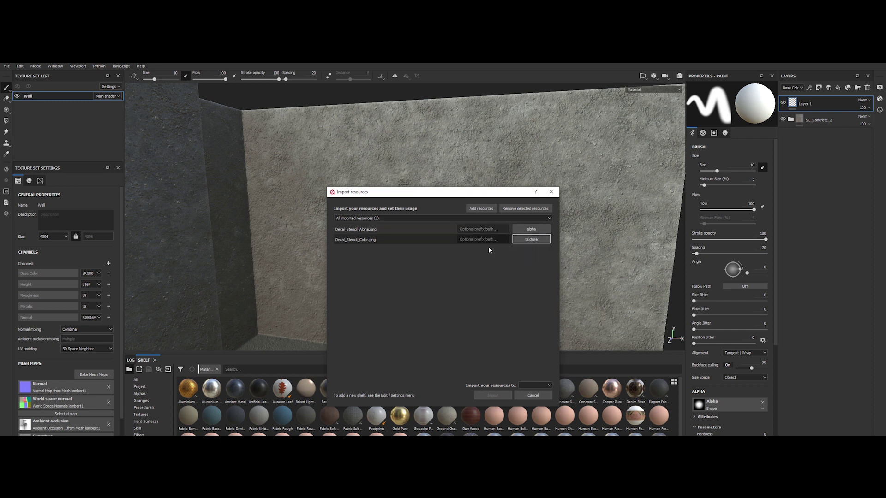
# Step: Give the alpha decal the prefix Stencil and import both decal resources
pyautogui.click(433, 234)
pyautogui.write('Stencil')
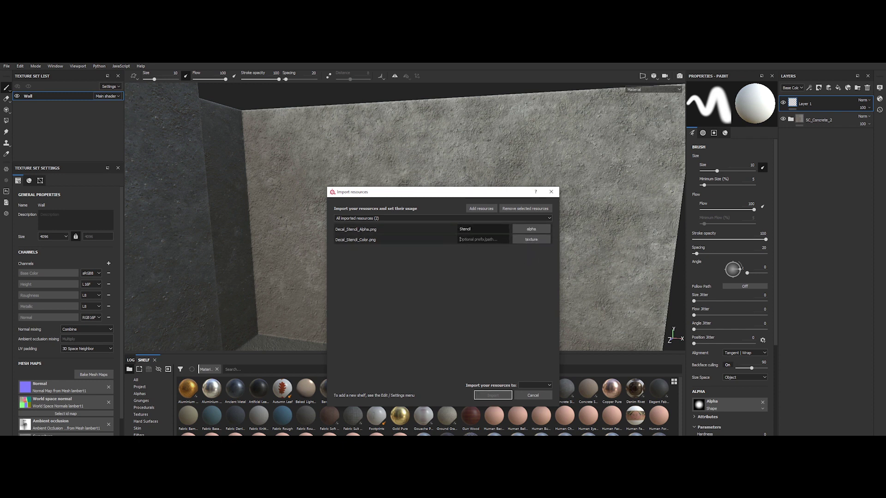
pyautogui.click(530, 394)
pyautogui.click(493, 396)
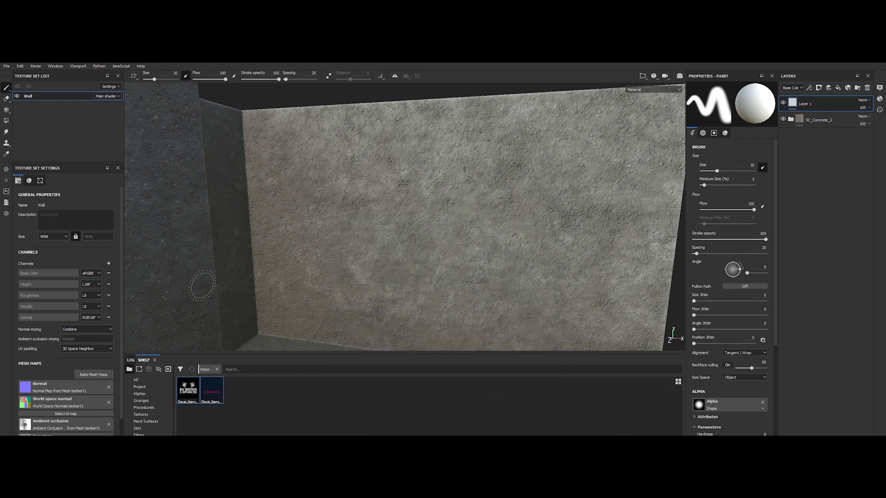
# Step: Limit the brush material to the color channel and use Decal_Stencil_Alpha as the brush alpha
pyautogui.scroll(-5, 721, 372)
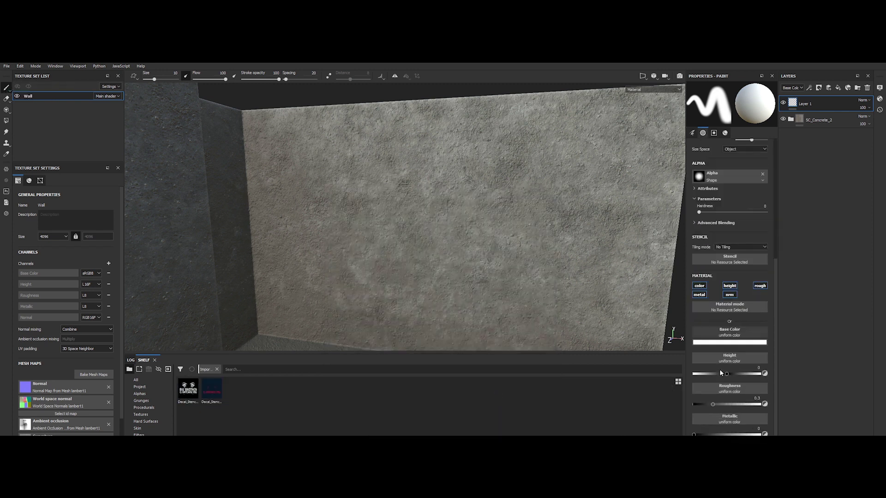
pyautogui.click(729, 295)
pyautogui.click(730, 286)
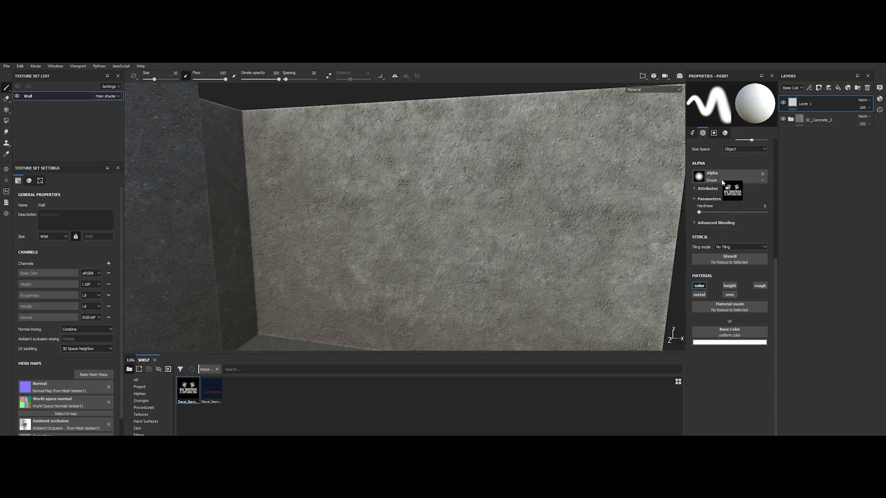
pyautogui.moveTo(722, 182); pyautogui.dragTo(723, 183)
# Step: Enlarge the brush to about 83 and stamp the decal in white on the concrete wall
pyautogui.moveTo(483, 230); pyautogui.dragTo(538, 230)
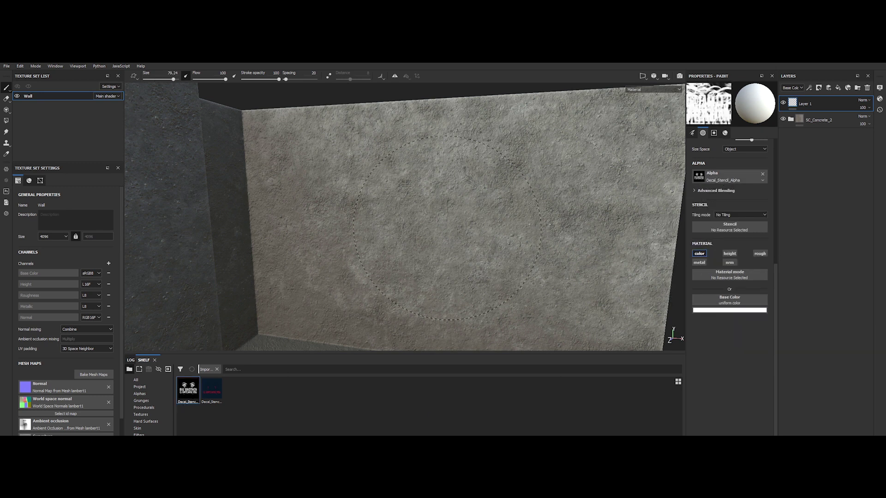
pyautogui.click(438, 229)
pyautogui.scroll(3, 438, 230)
pyautogui.moveTo(439, 229); pyautogui.dragTo(372, 213)
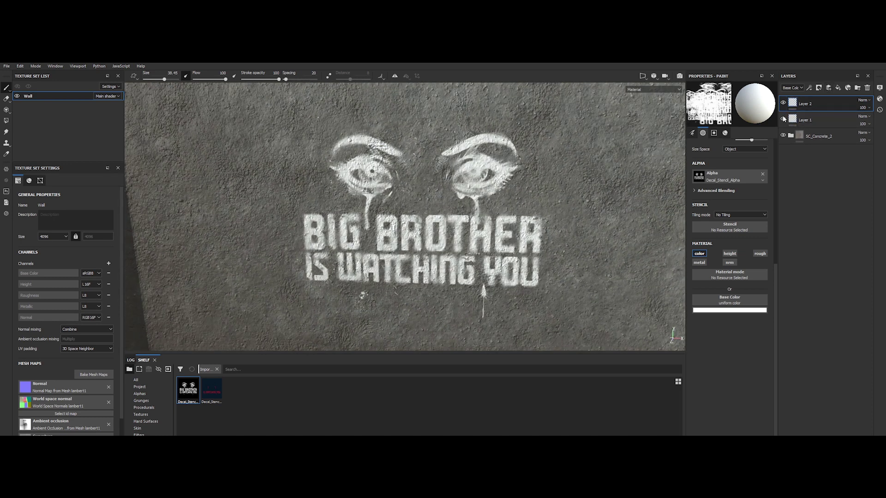
# Step: Hide the white decal layer and stamp the decal on a new layer with Decal_Stencil_Color as base color
pyautogui.click(783, 120)
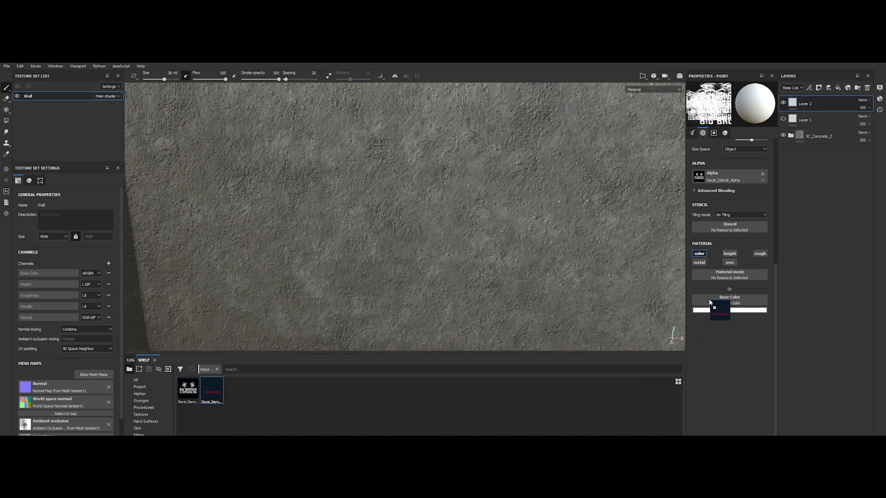
pyautogui.moveTo(710, 302); pyautogui.dragTo(714, 302)
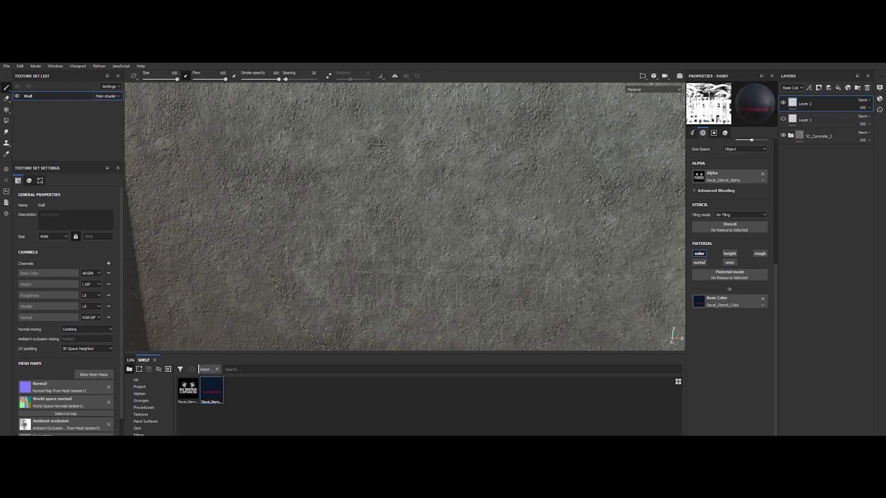
pyautogui.click(434, 232)
pyautogui.moveTo(256, 284)
pyautogui.mouseDown()
pyautogui.moveTo(276, 247)
pyautogui.moveTo(280, 263)
pyautogui.moveTo(249, 263)
pyautogui.mouseUp()
pyautogui.moveTo(319, 261); pyautogui.dragTo(317, 259)
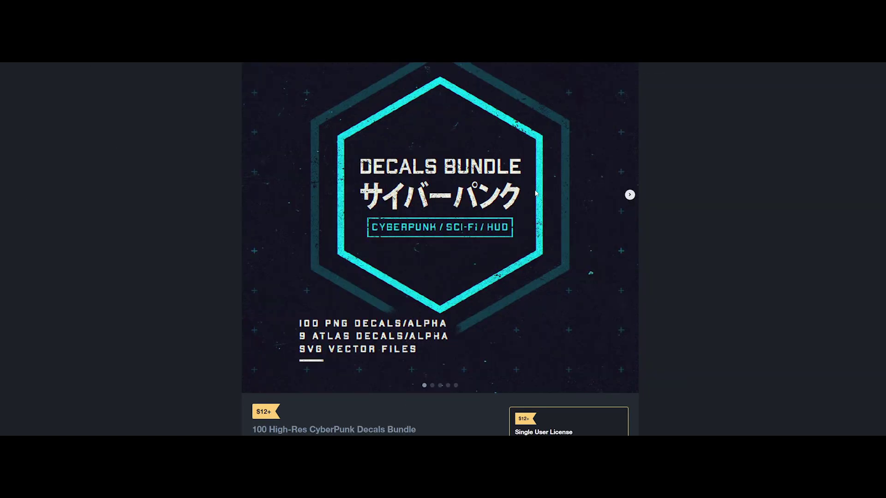
# Step: Switch to the web store and browse the preview images of the 100 High-Res CyberPunk Decals Bundle and the 100 High-Res Decals Bundle
pyautogui.click(630, 195)
pyautogui.click(630, 195)
pyautogui.click(630, 195)
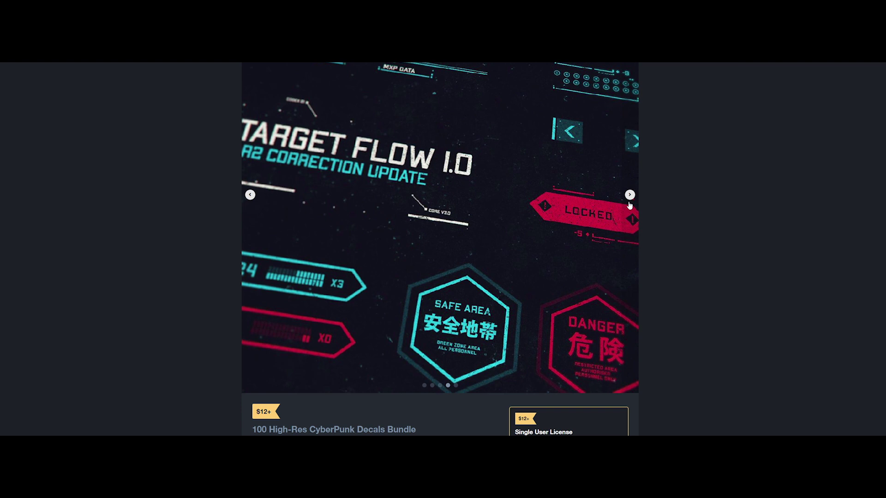
pyautogui.click(629, 202)
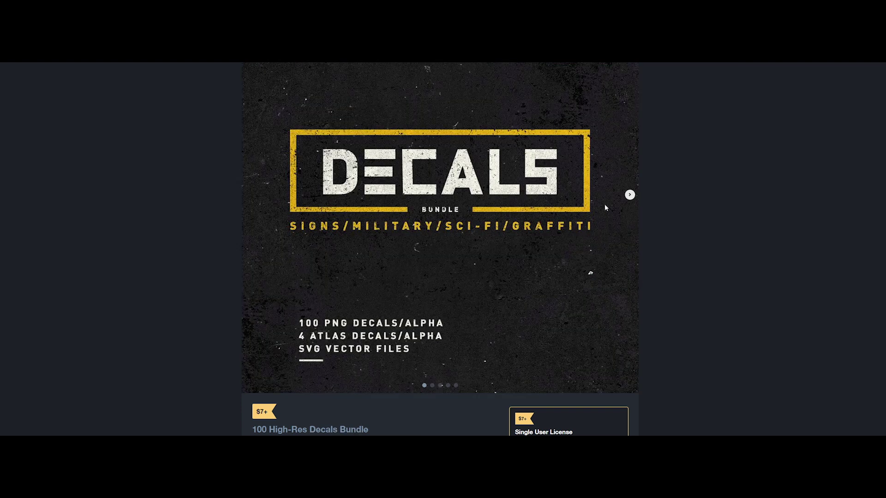
pyautogui.click(630, 196)
pyautogui.click(630, 196)
pyautogui.click(630, 195)
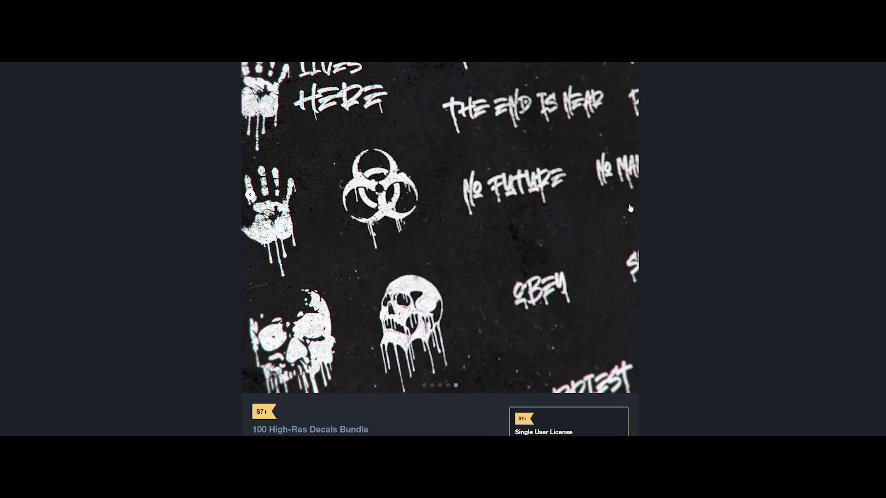